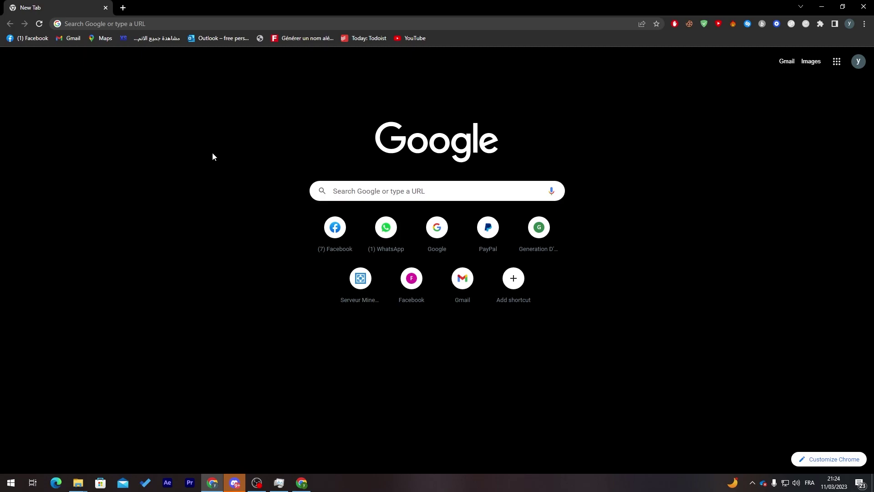
Search the web for 'printful' and open the official Printful site from the results.
click(161, 24)
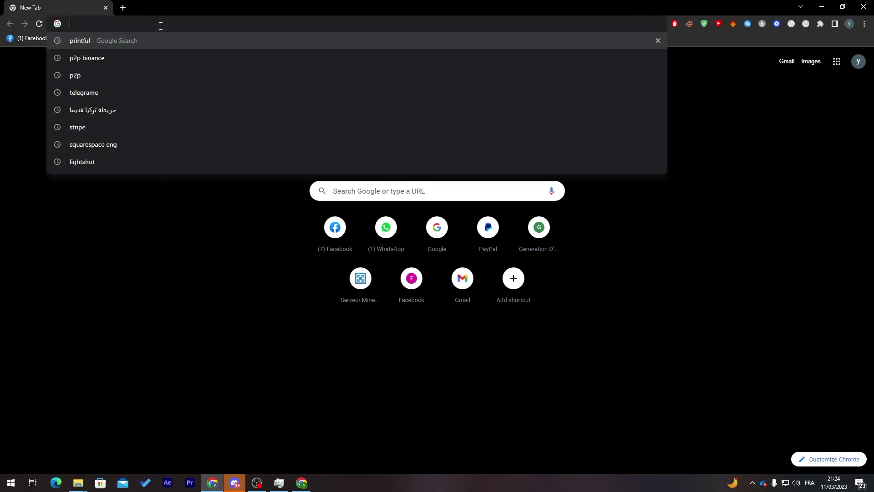
text(print)
key(Return)
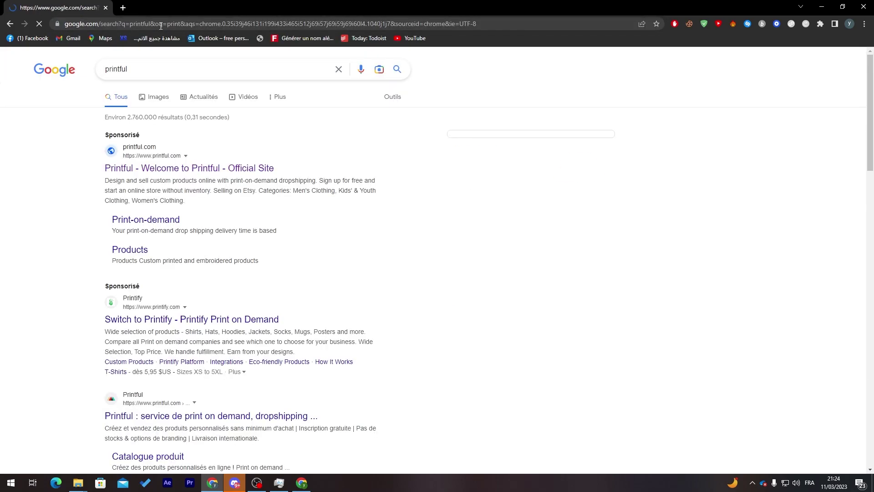
click(131, 174)
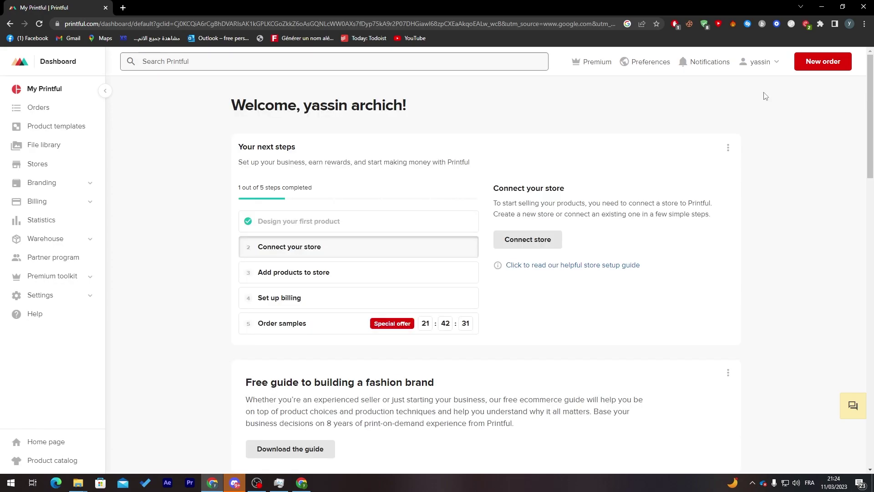
Log out of Printful, try the email sign-up form, then go back to the home page.
click(769, 64)
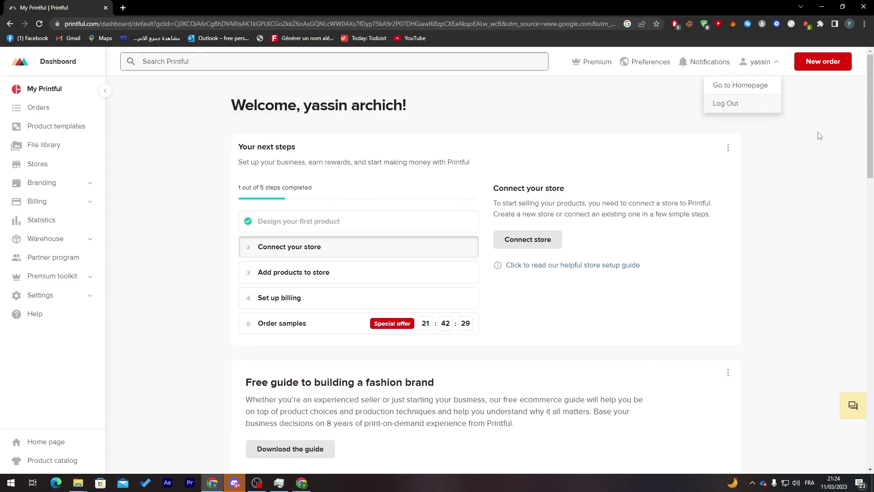
click(731, 106)
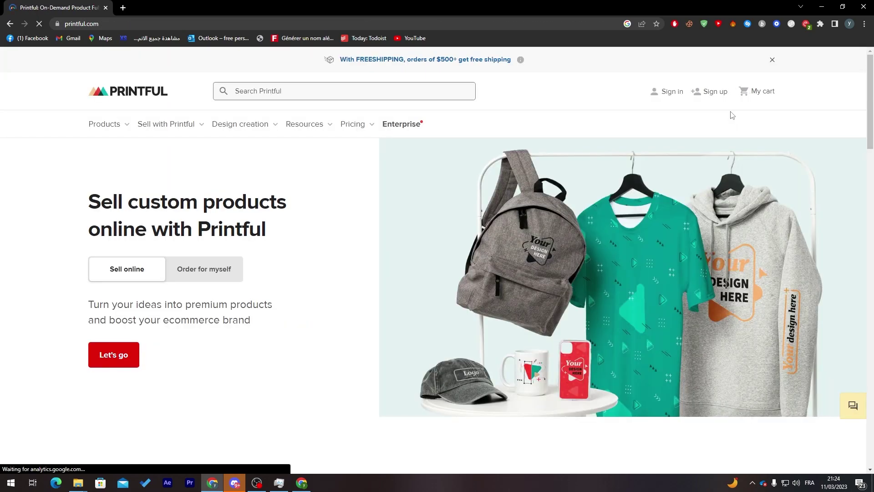
click(120, 368)
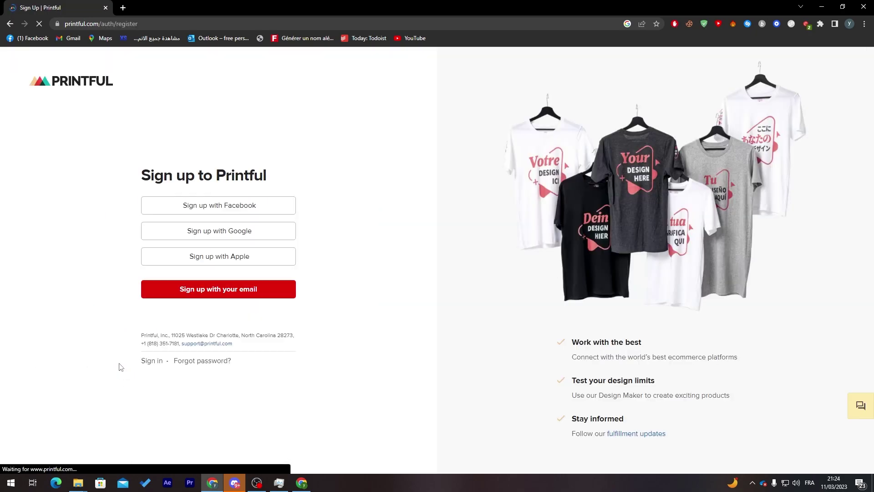
drag(154, 173, 196, 172)
drag(292, 116, 395, 114)
click(400, 112)
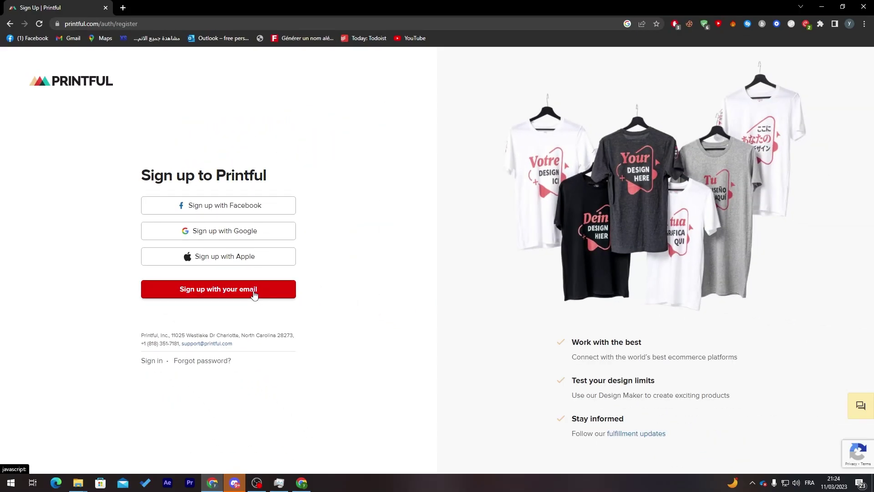
click(254, 295)
click(10, 24)
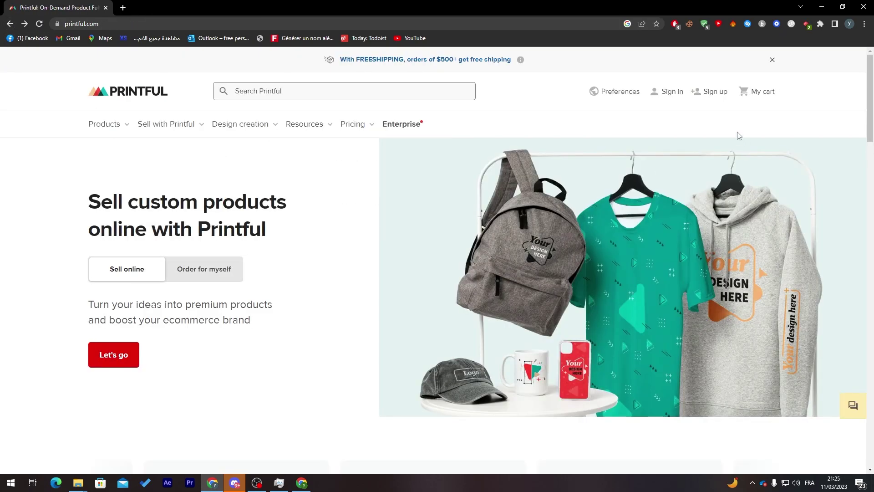
Sign in with the first Google account and open Product templates, listing adidas duffle bag and Tutorial Mug.
click(672, 92)
click(189, 208)
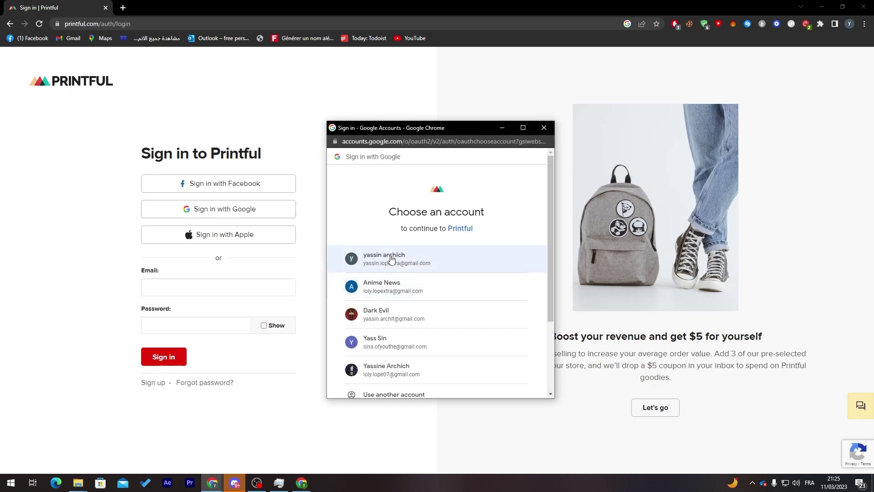
click(393, 255)
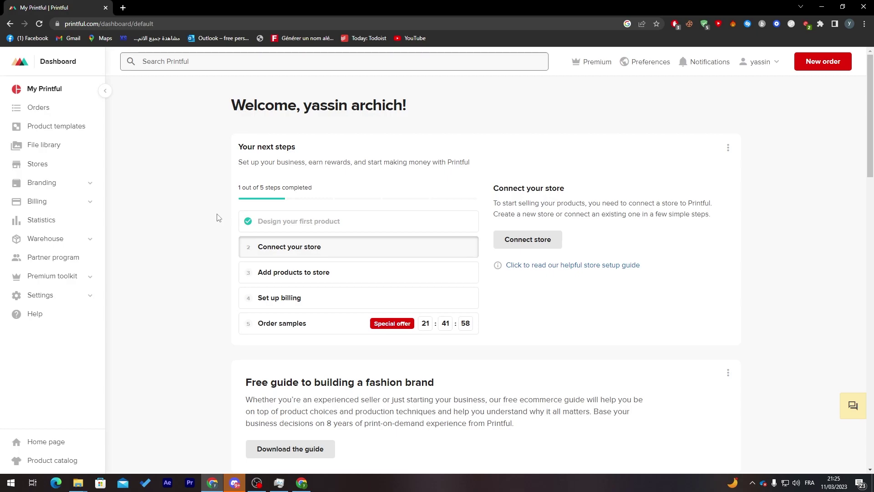
click(64, 127)
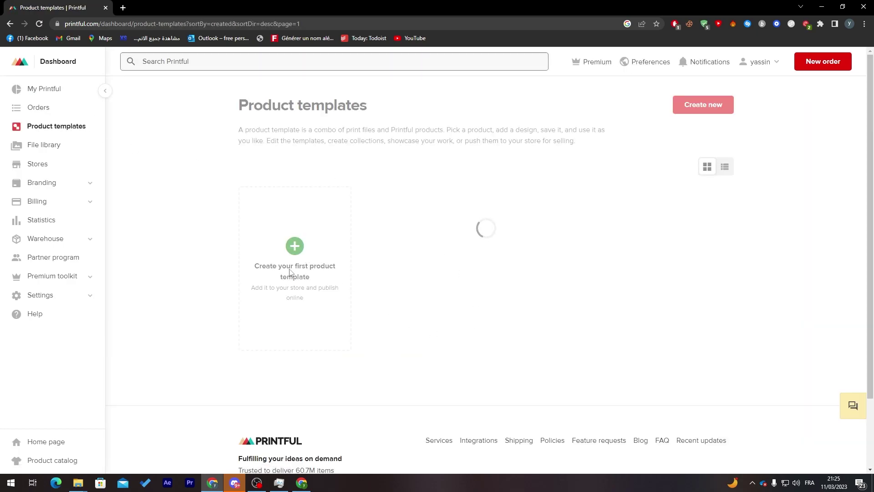
Start a new template via Men's clothing > All men's clothing > Hoodies to the Gildan 18500 hoodie.
click(301, 243)
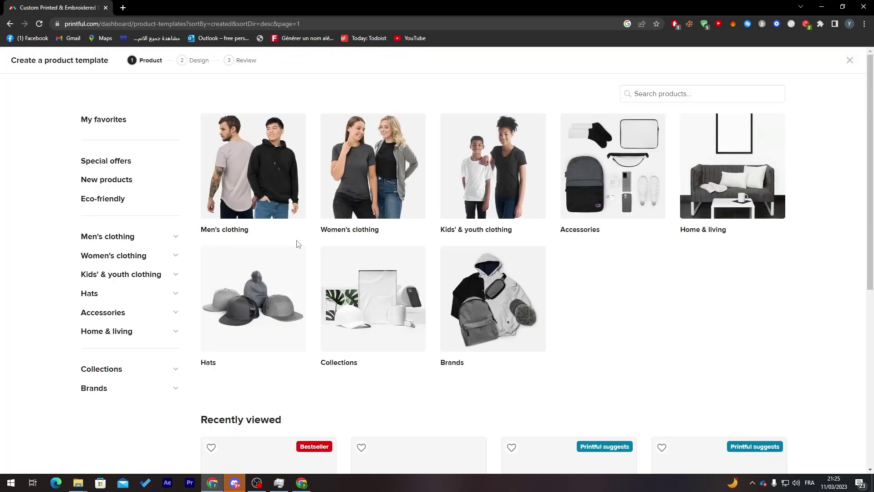
click(220, 198)
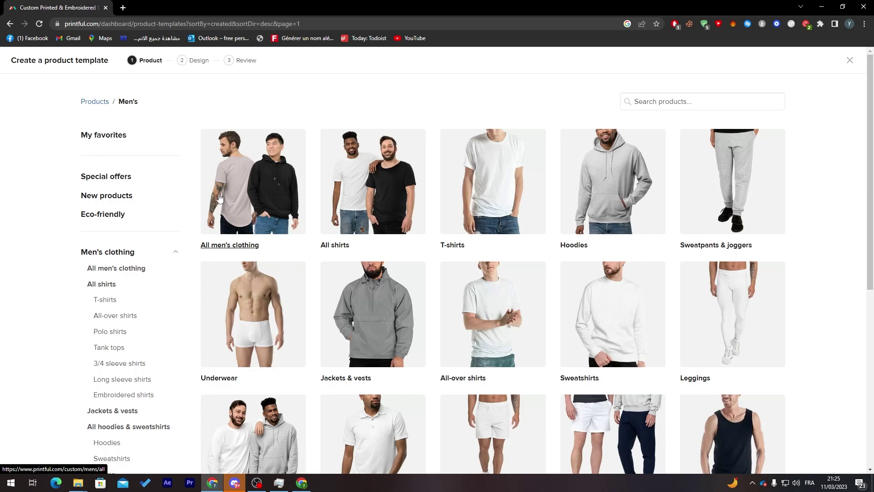
scroll(849, 250, down, 3)
scroll(849, 213, up, 2)
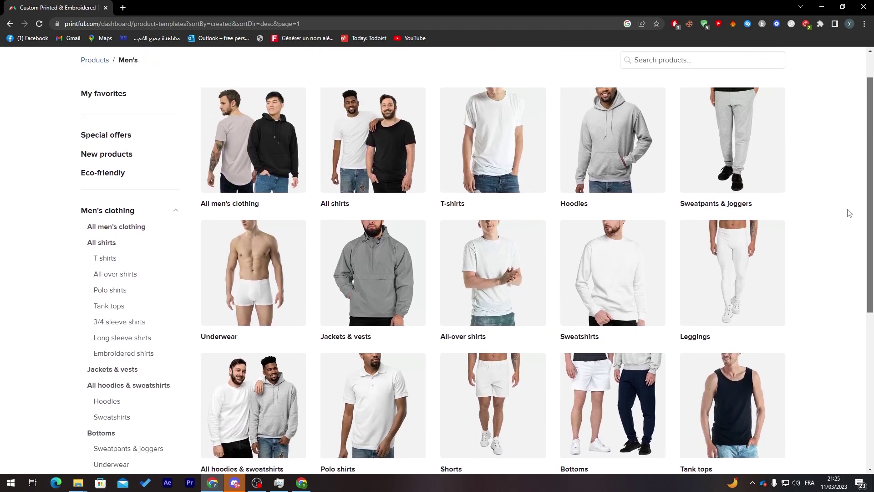
click(286, 133)
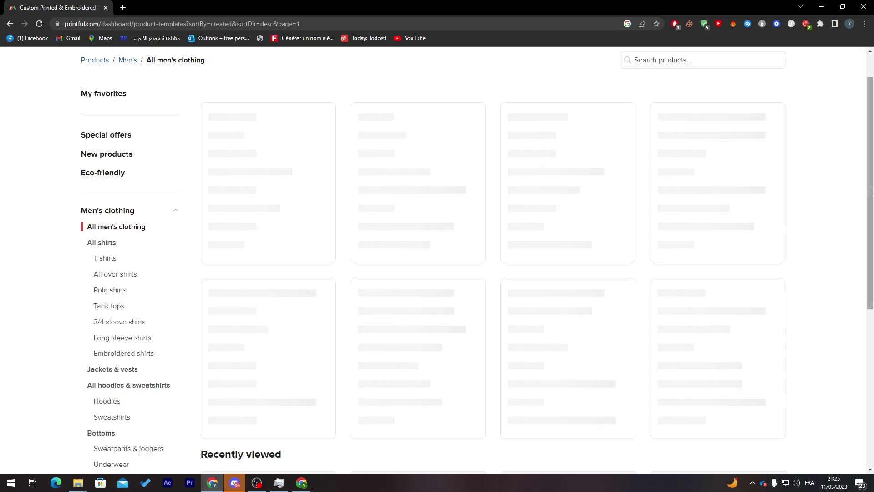
scroll(872, 191, down, 1)
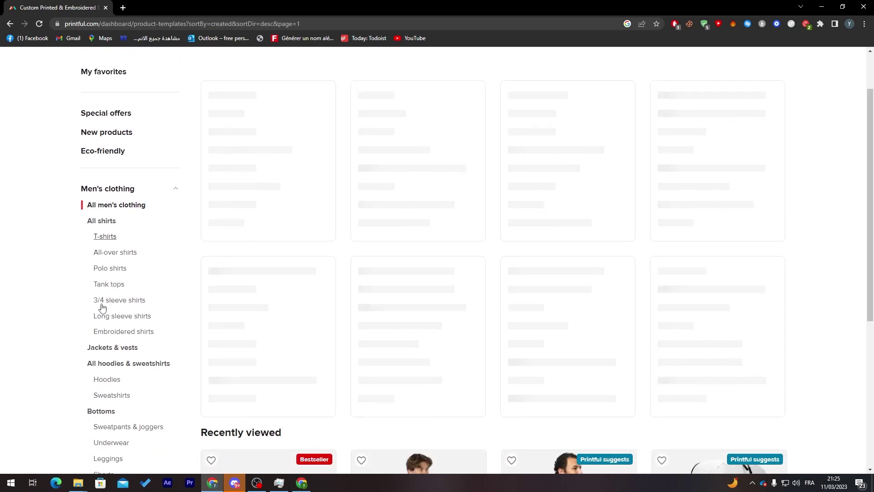
click(104, 379)
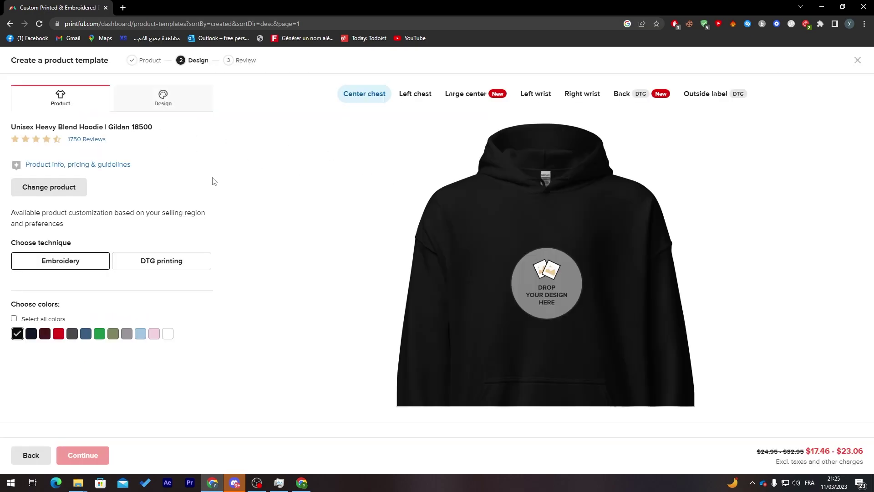
Apply the library design to the hoodie's center chest and save it as 'hoodie for tutorial amazon'.
click(565, 293)
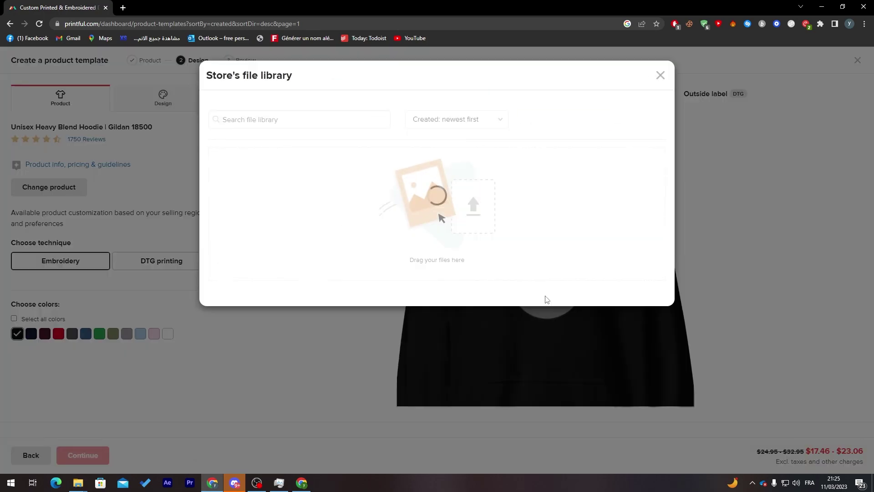
click(259, 396)
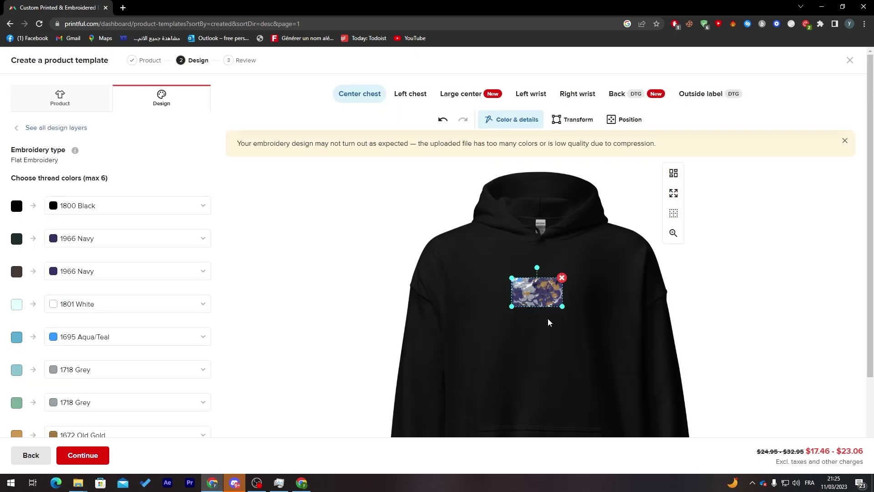
click(90, 453)
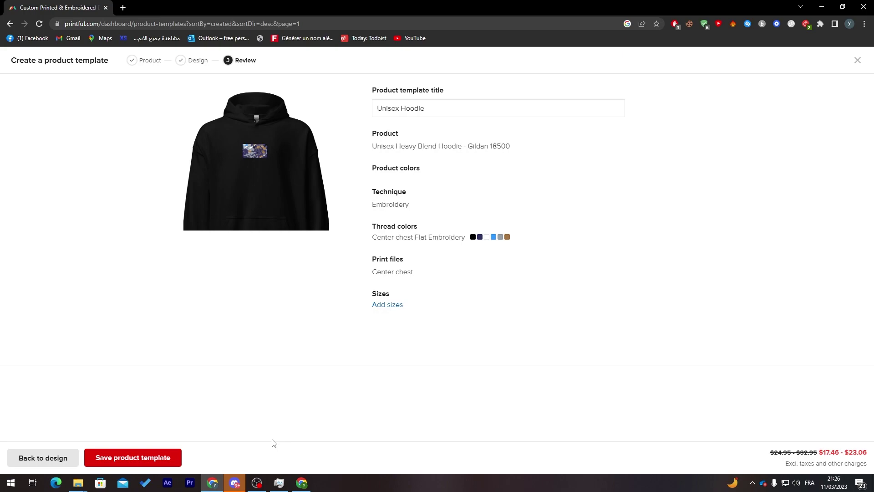
triple_click(450, 106)
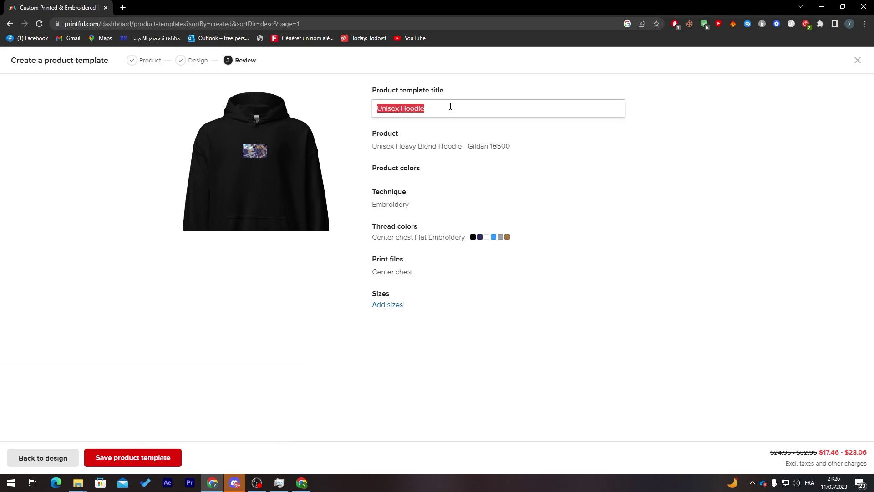
text(hoodie for tutorial amazon)
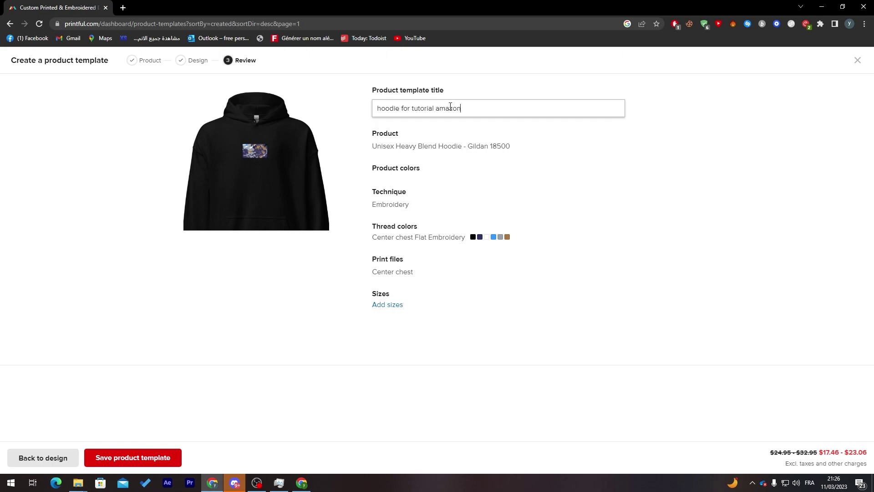
click(157, 457)
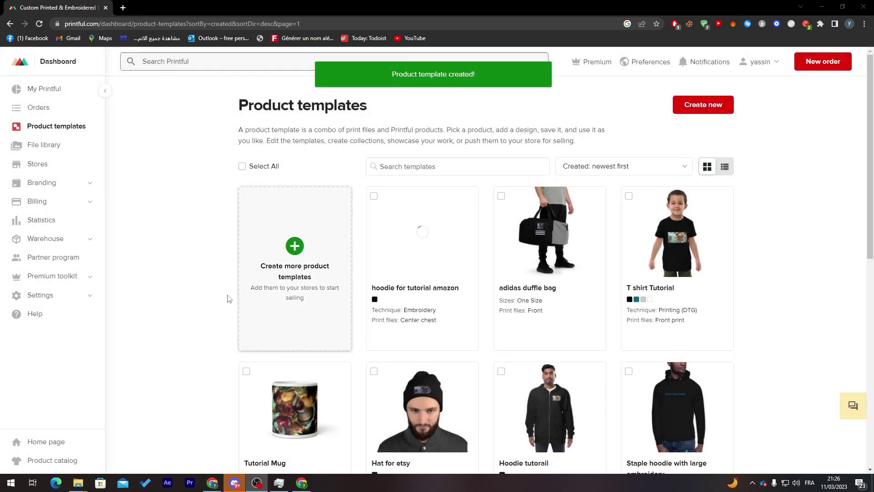
Load Amazon's home page in a new browser tab, then switch back to the Printful templates tab.
click(123, 8)
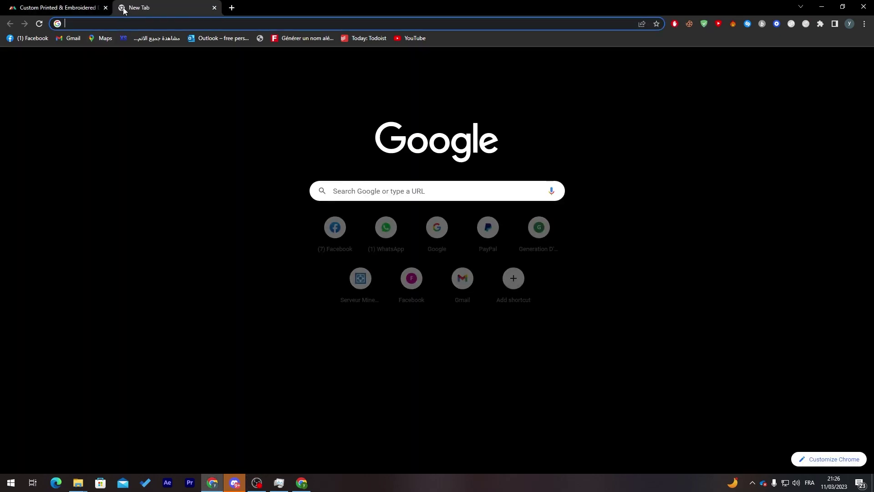
text(amazon)
key(Return)
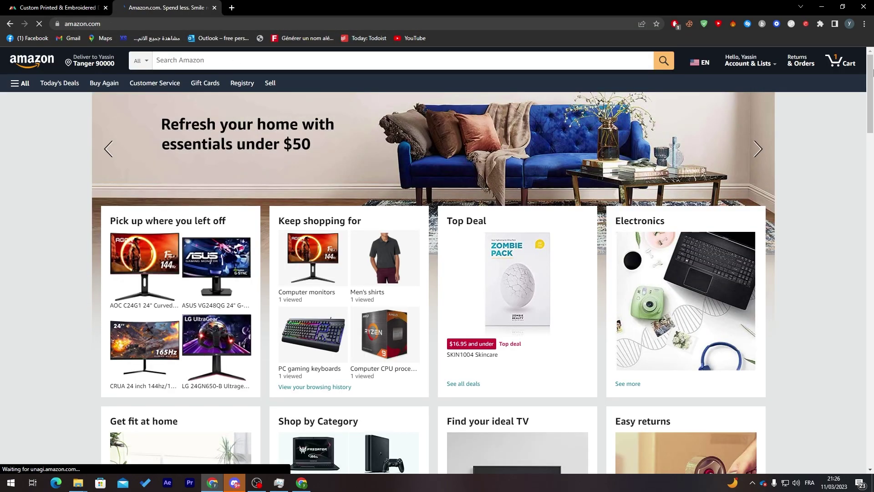
mouse_move(763, 71)
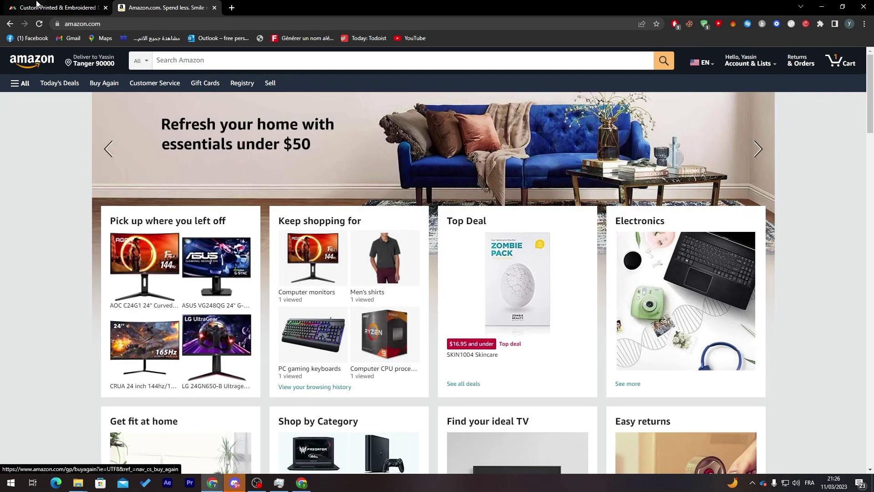
click(57, 7)
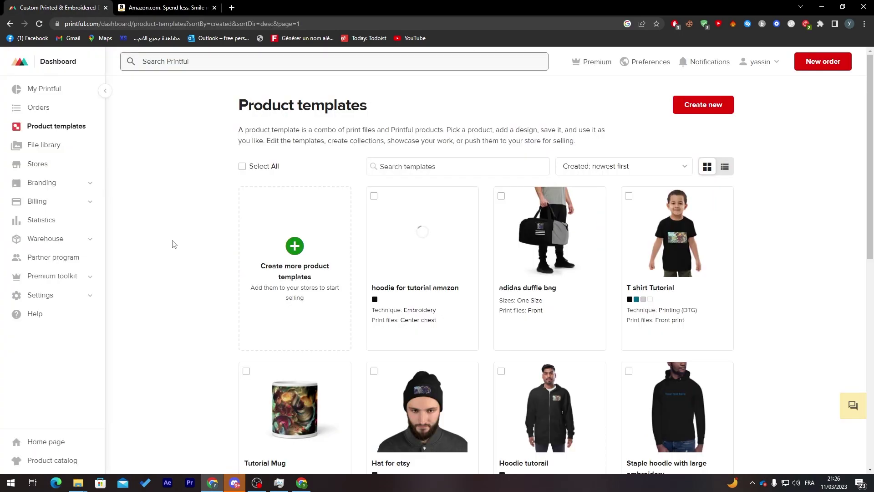
From Stores, choose to connect an ecommerce platform and pick Connect on the Amazon card.
click(37, 164)
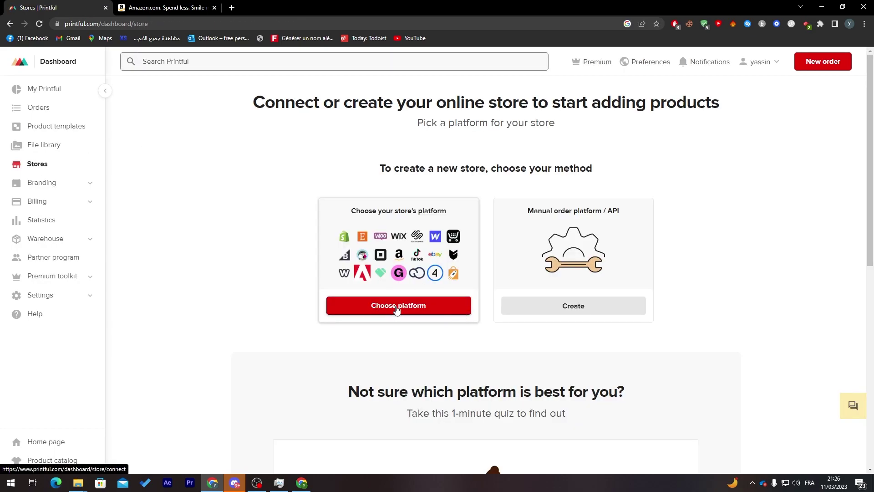
click(396, 310)
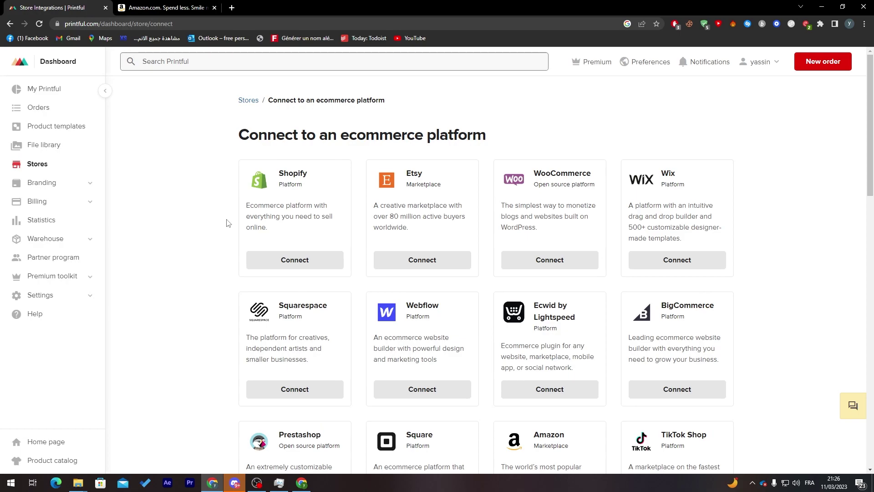
drag(872, 156, 873, 208)
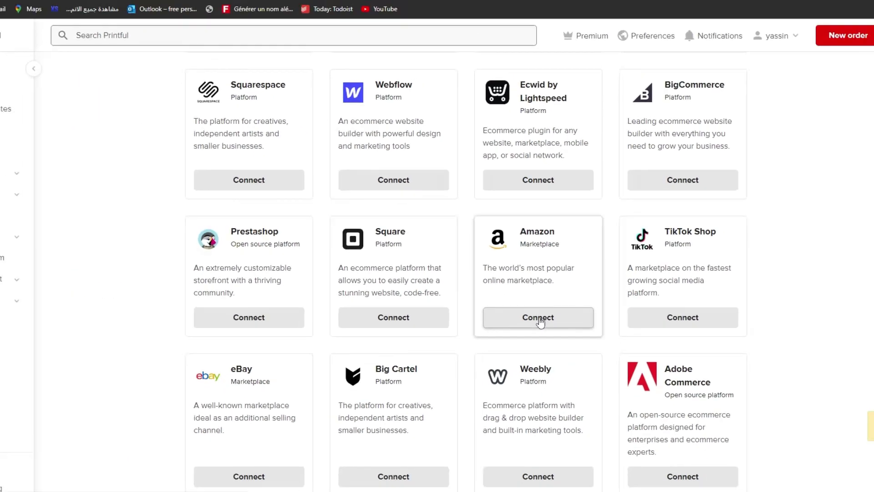
click(508, 339)
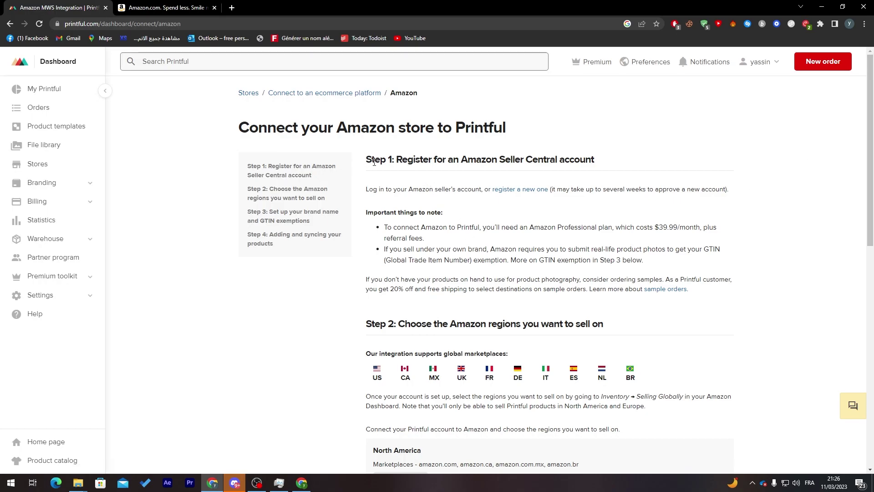
Sign in to Amazon Seller Central using the browser's saved password.
drag(411, 160, 465, 160)
click(511, 156)
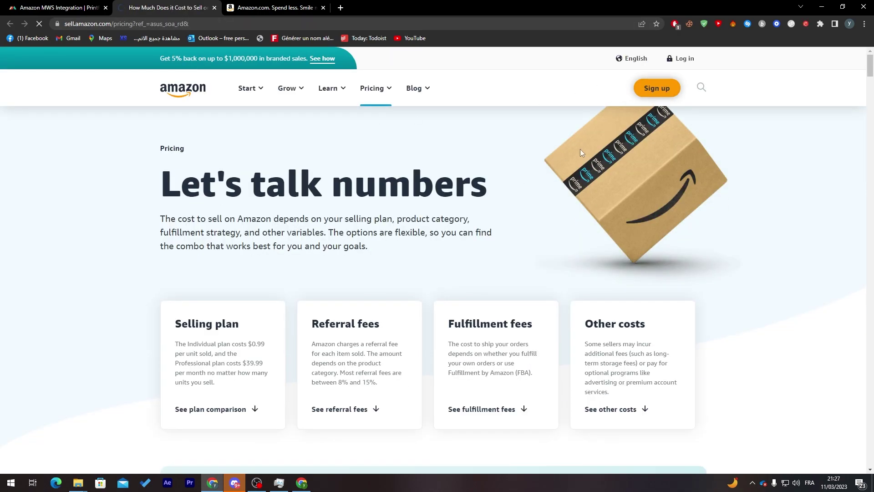
click(387, 194)
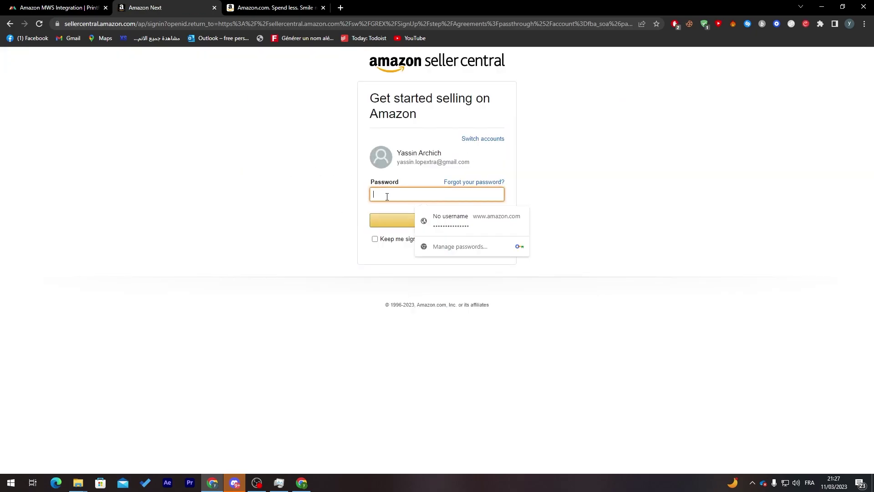
click(457, 224)
click(436, 223)
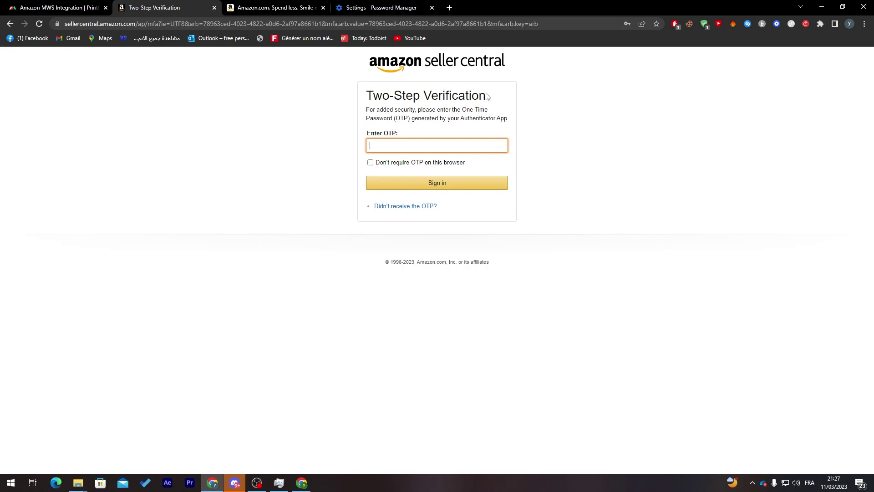
Enter the one-time verification code, then re-enter the saved password to complete sign-in.
click(41, 355)
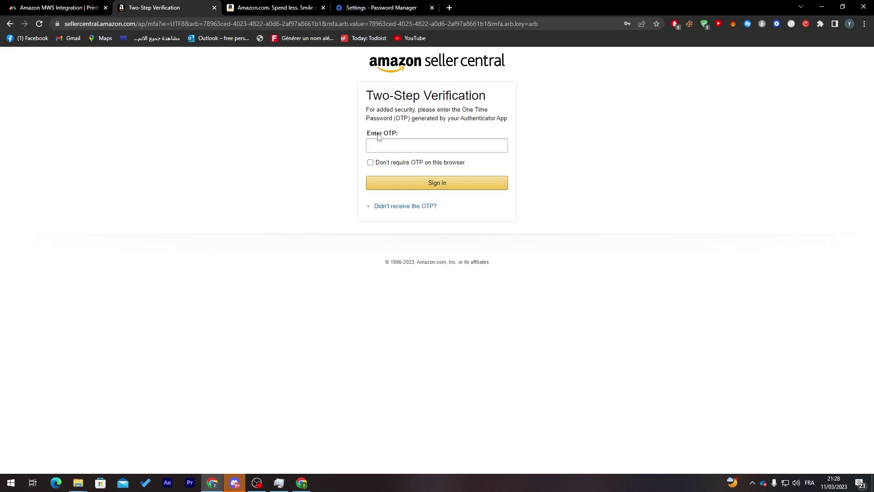
click(413, 133)
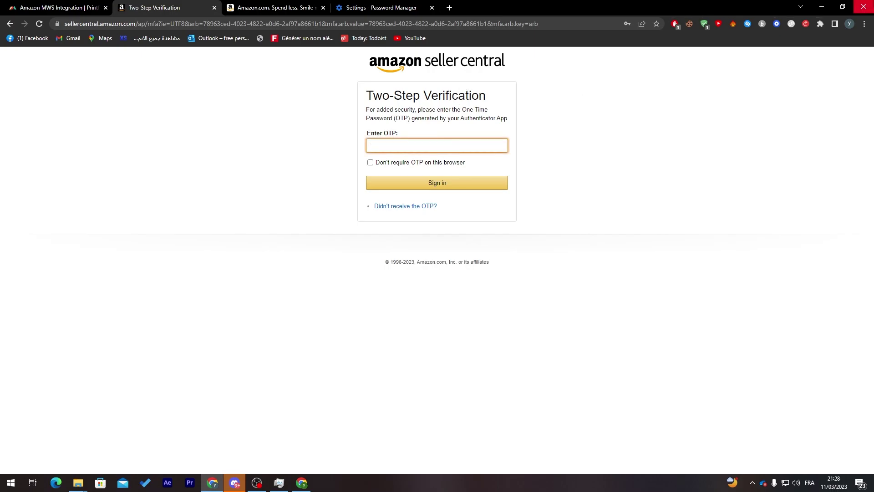
key(Return)
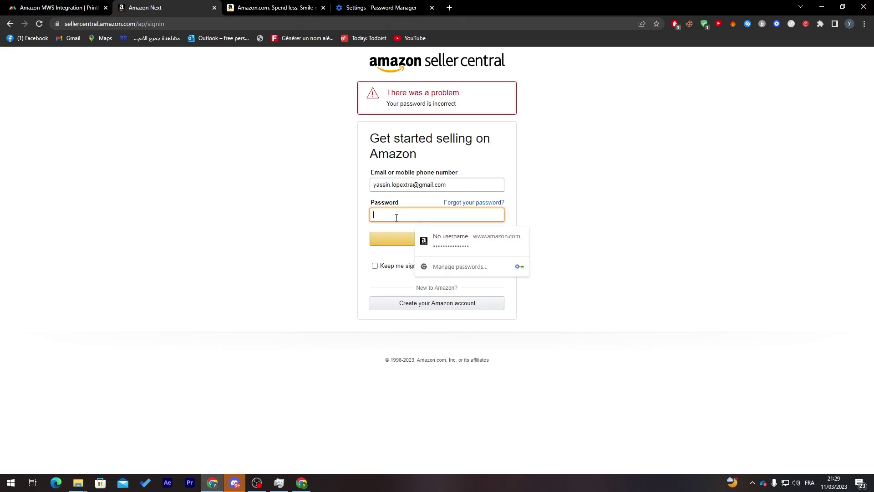
click(435, 238)
click(435, 239)
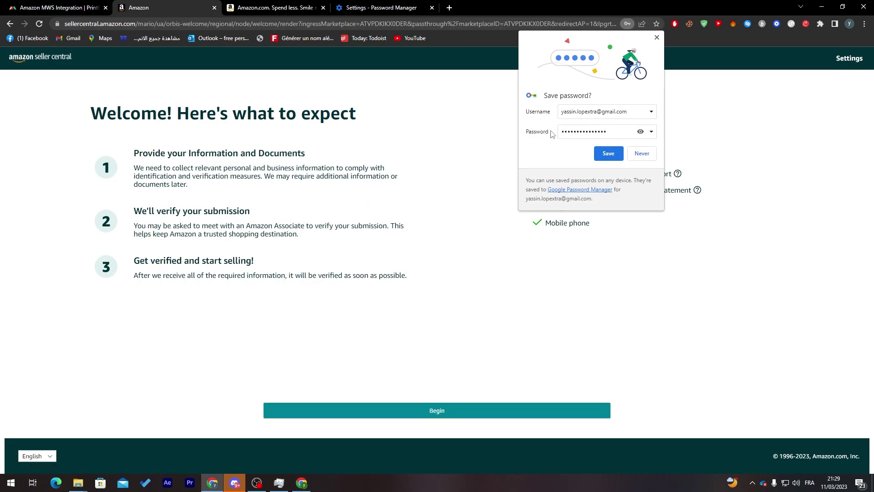
Dismiss the save-password offer, begin registration, and set the business location to Morocco.
click(657, 37)
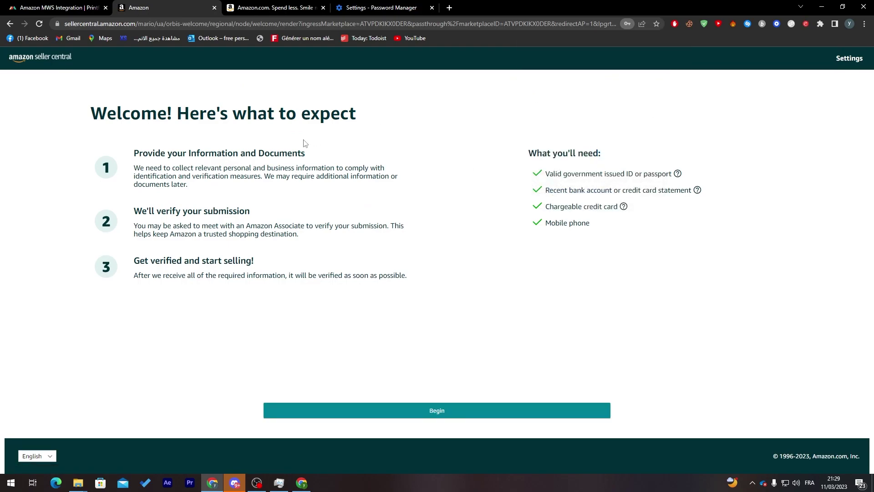
click(432, 413)
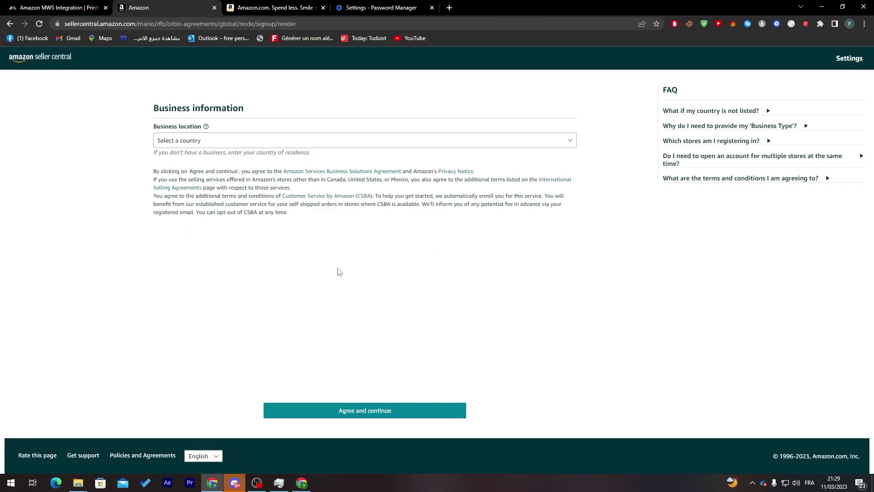
click(378, 412)
click(229, 139)
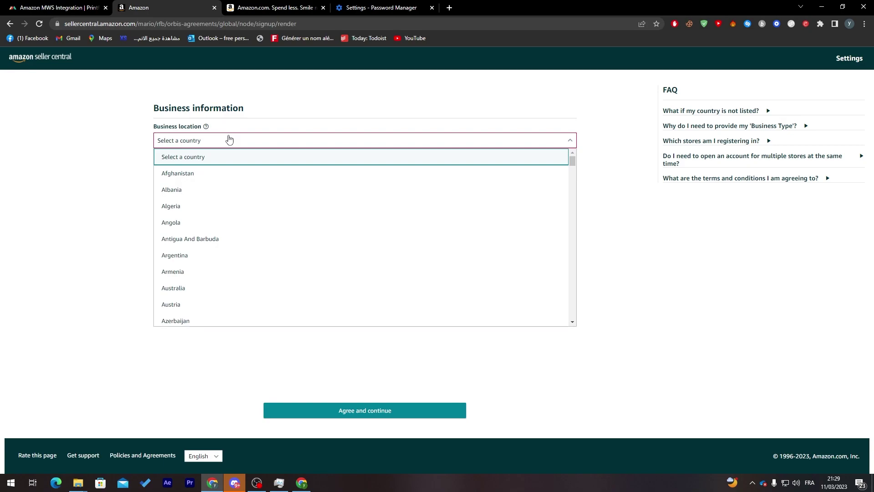
key(m)
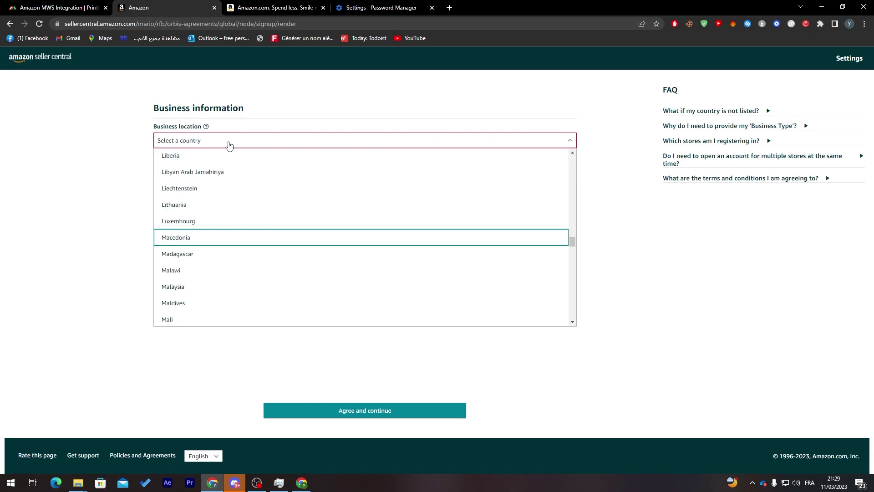
key(o)
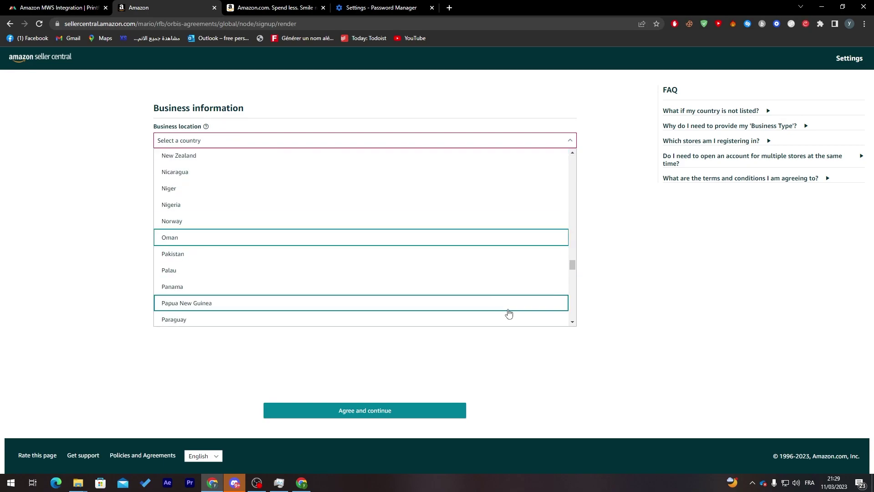
mouse_move(572, 264)
mouse_down()
mouse_move(572, 244)
mouse_move(569, 254)
mouse_up()
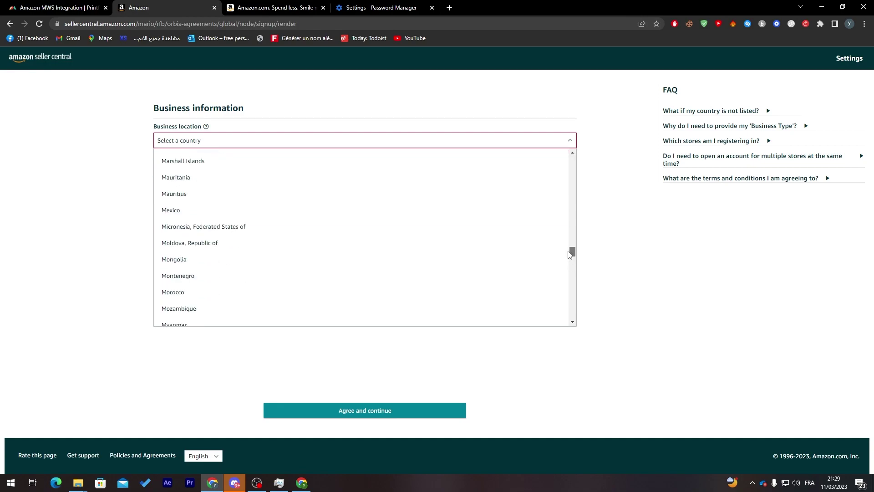
click(316, 283)
Set business type to Privately-owned business, enter the business name, confirm, and agree to continue.
click(192, 183)
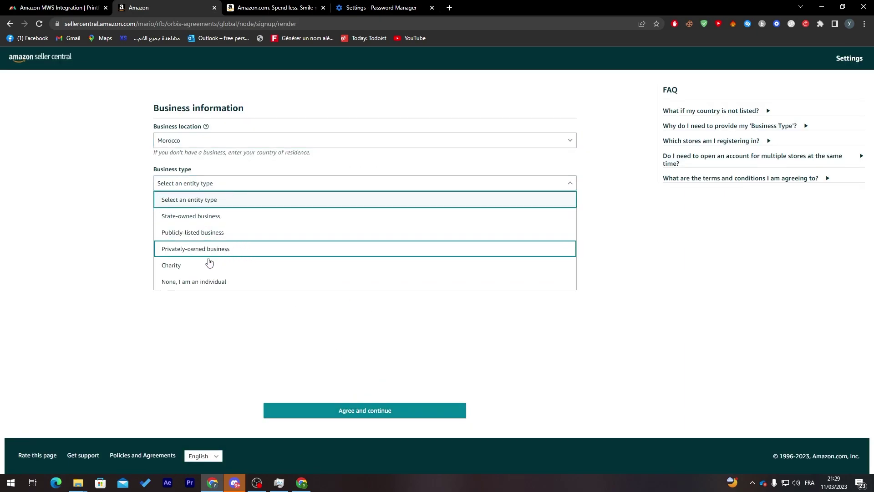
click(255, 252)
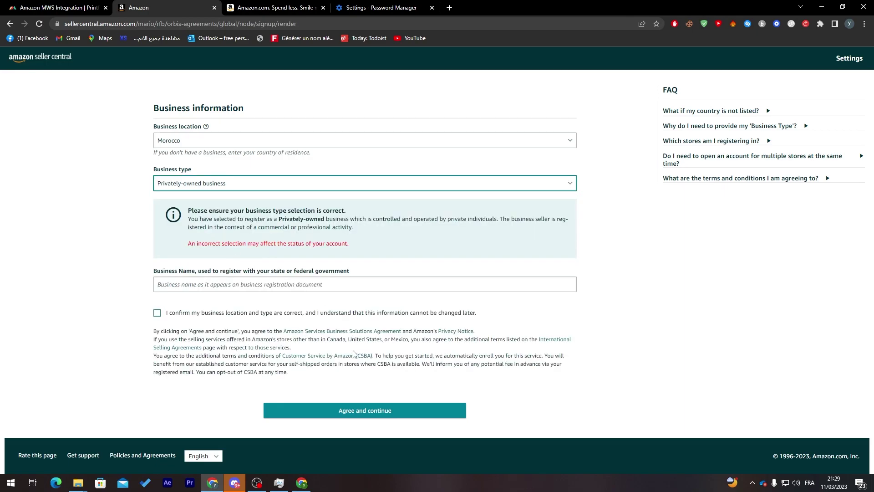
click(344, 286)
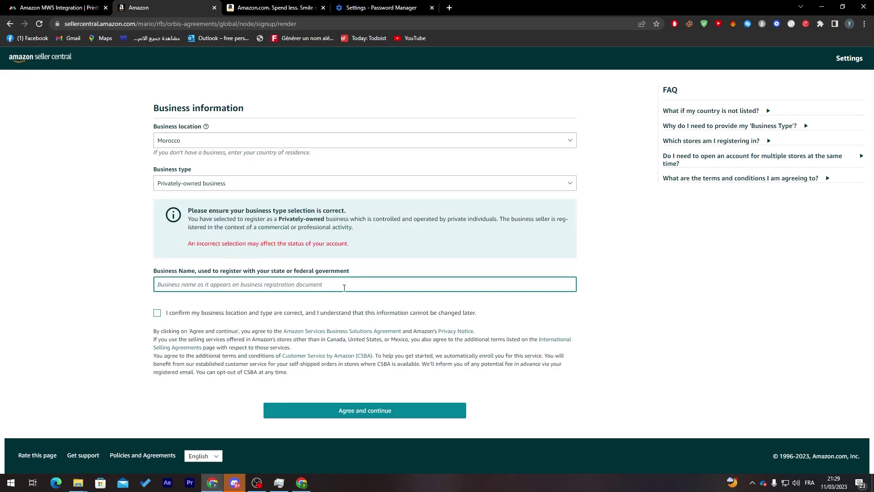
text(L)
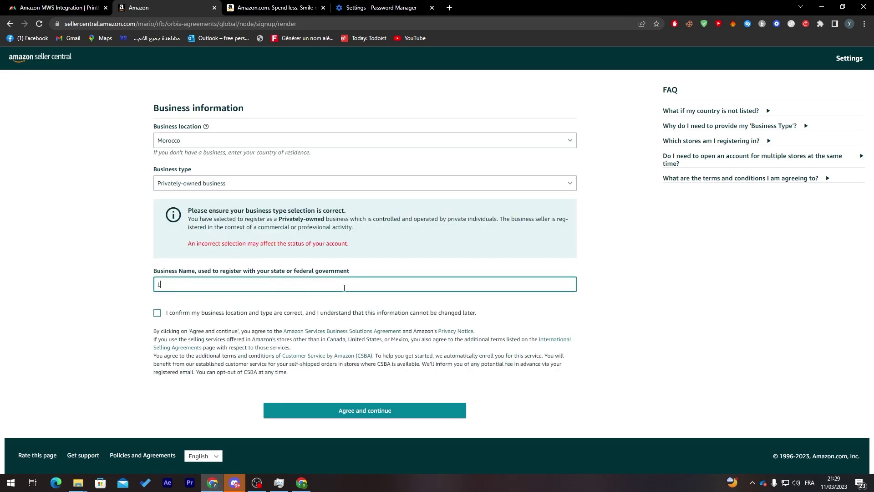
text(oly tutorial)
click(400, 238)
drag(223, 210, 321, 210)
click(387, 257)
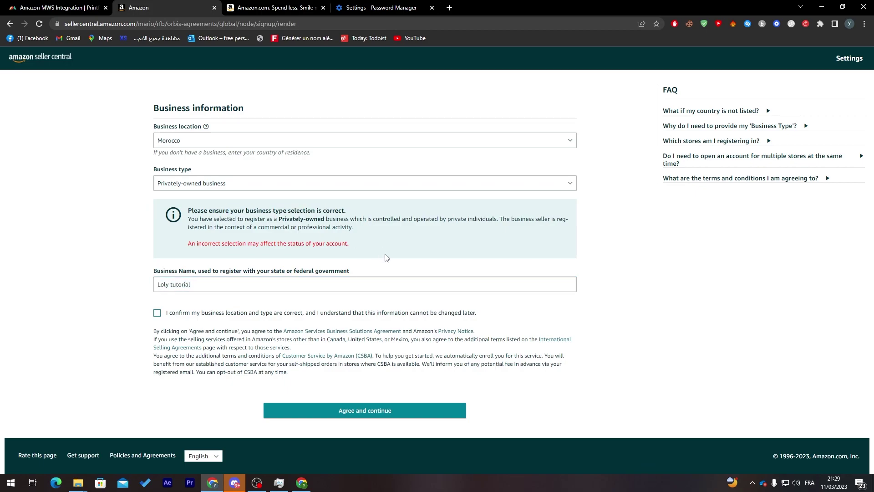
click(244, 190)
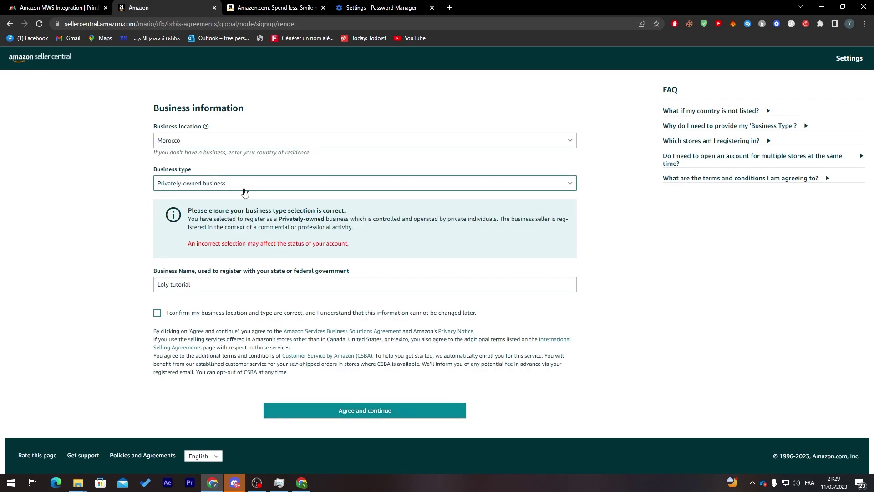
click(206, 249)
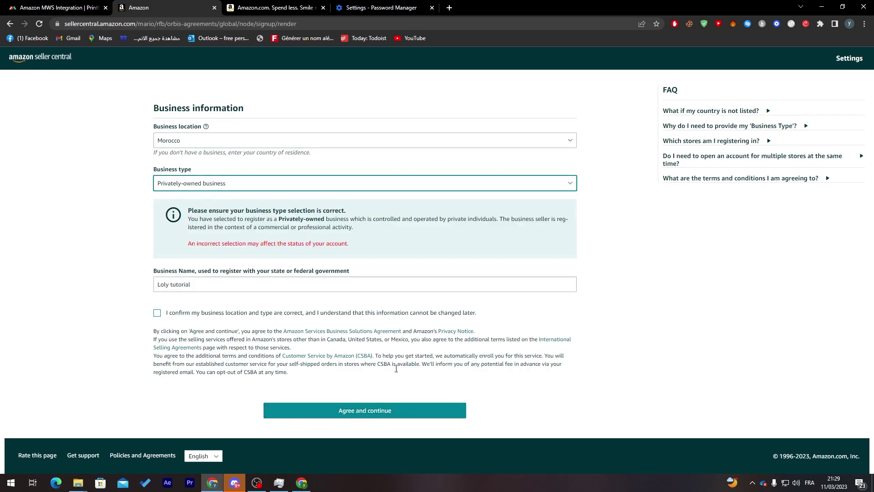
click(176, 313)
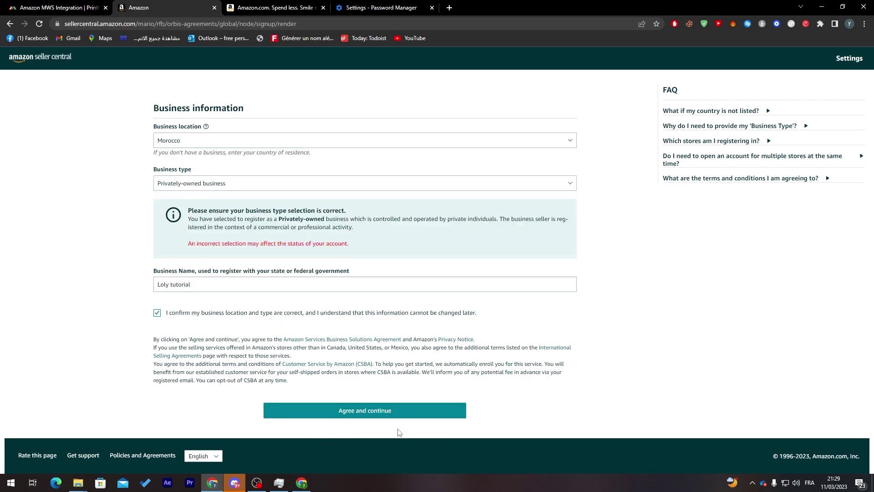
click(401, 412)
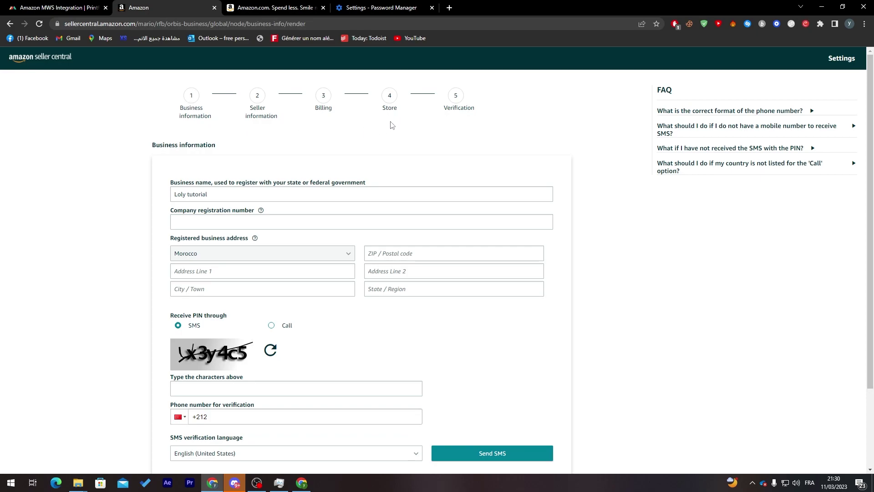
Autofill the Morocco business ZIP, street and city from Chrome's saved address, with SMS PIN delivery.
scroll(527, 146, down, 3)
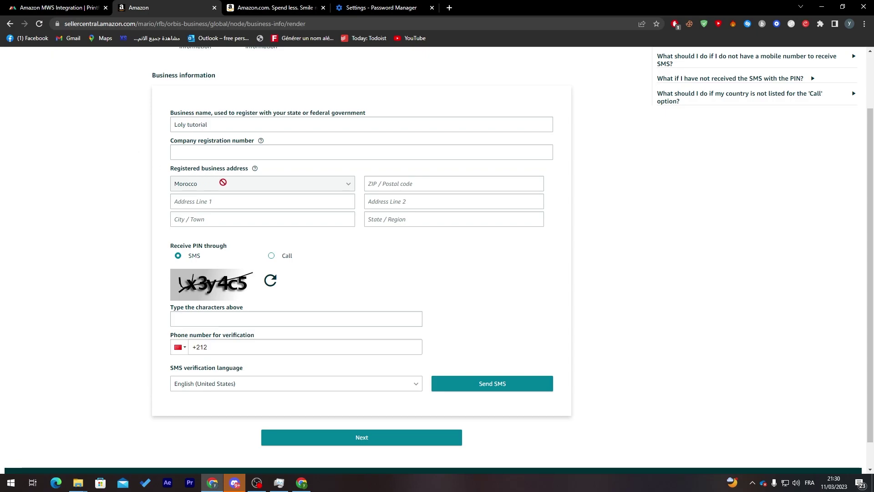
mouse_move(255, 168)
click(453, 184)
click(424, 210)
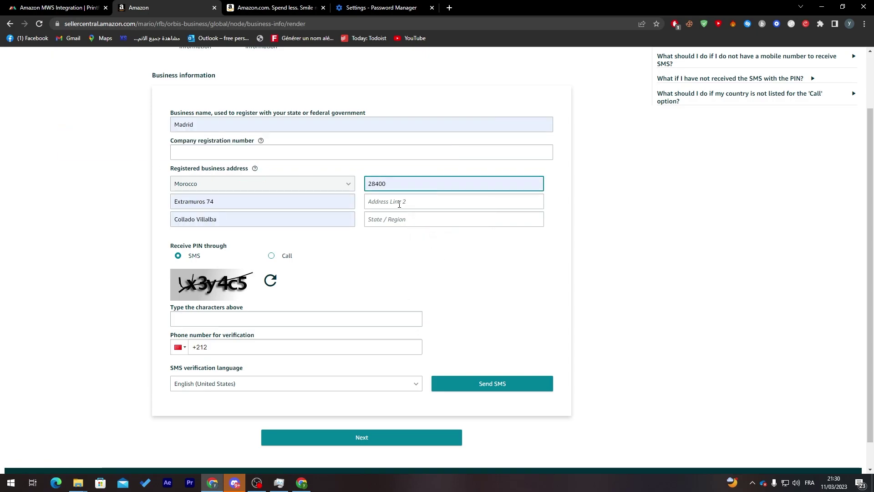
click(390, 241)
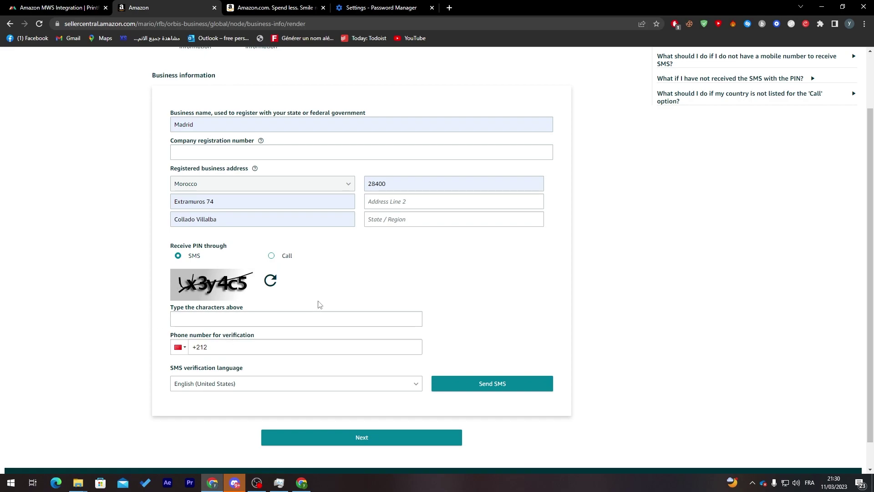
drag(185, 247, 221, 258)
click(221, 258)
Enter the verification phone number, leaving the SMS language unchanged.
click(231, 352)
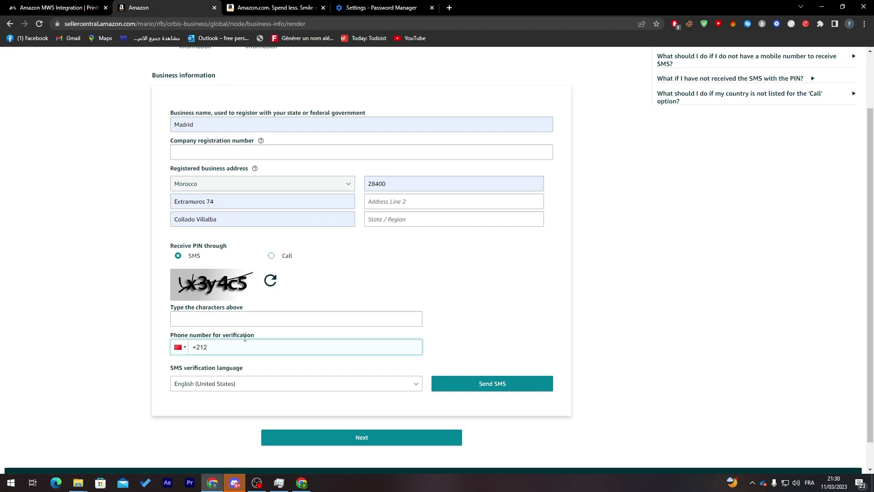
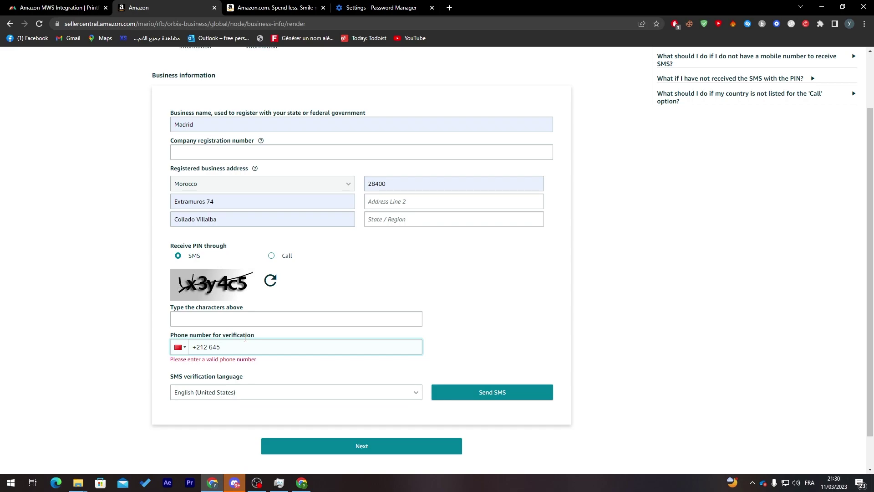
click(296, 223)
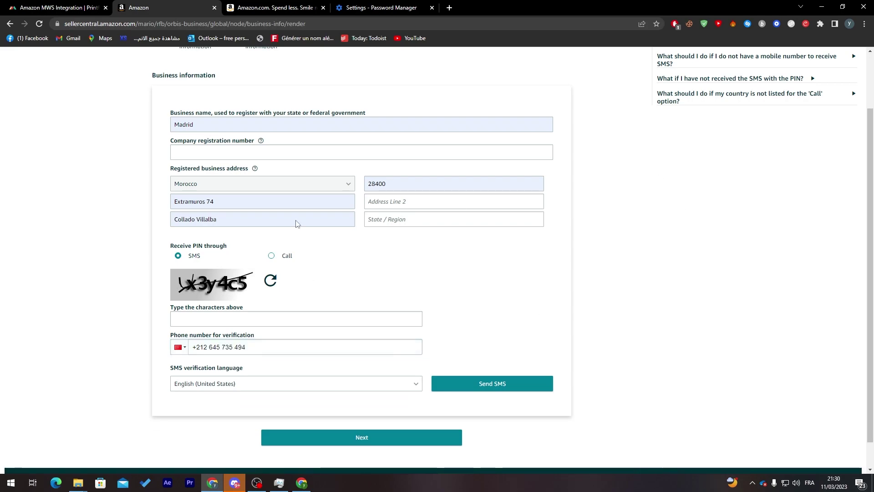
click(311, 385)
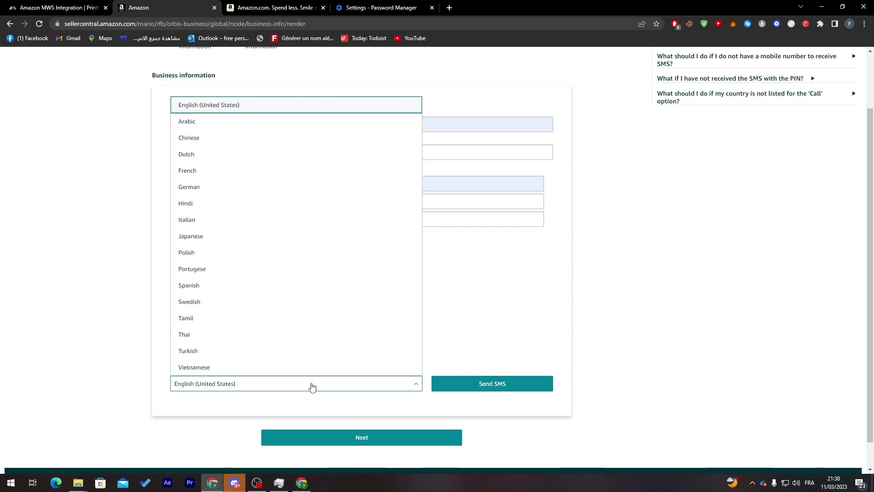
click(312, 386)
Type the captcha and request the SMS PIN, then retype the new captcha and request again.
click(240, 318)
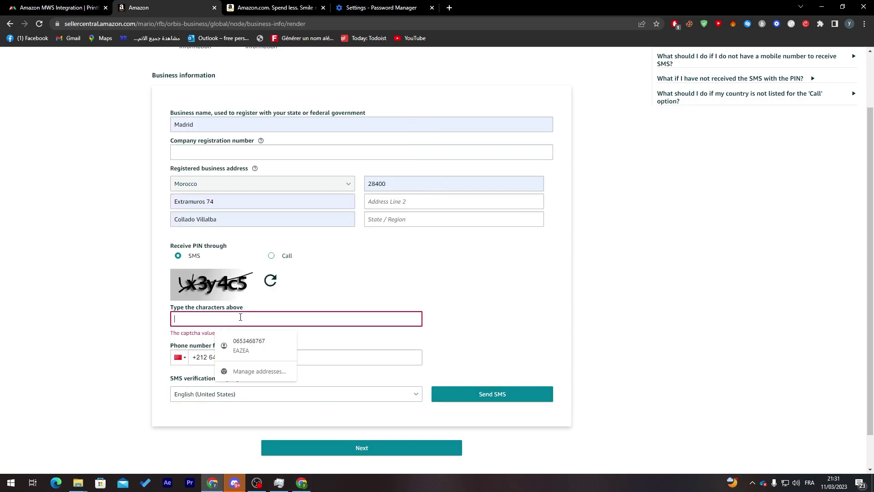
text(lx3y)
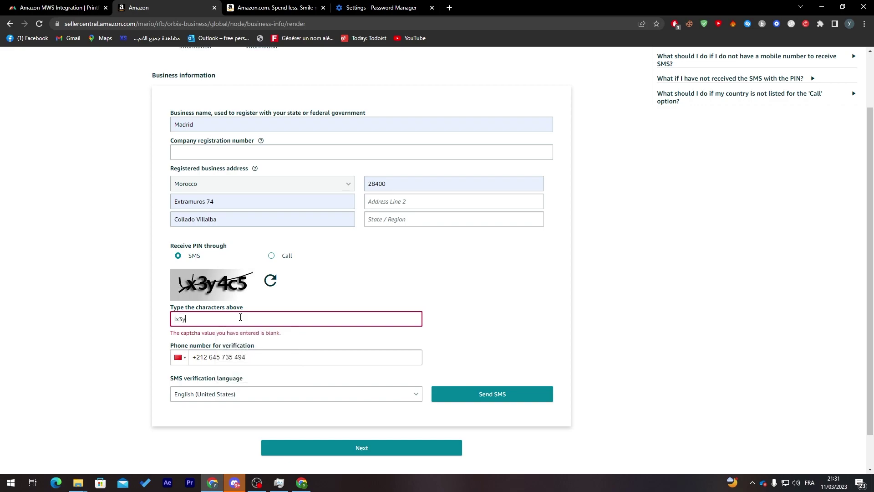
text(5)
key(BackSpace)
text(4c5)
click(463, 396)
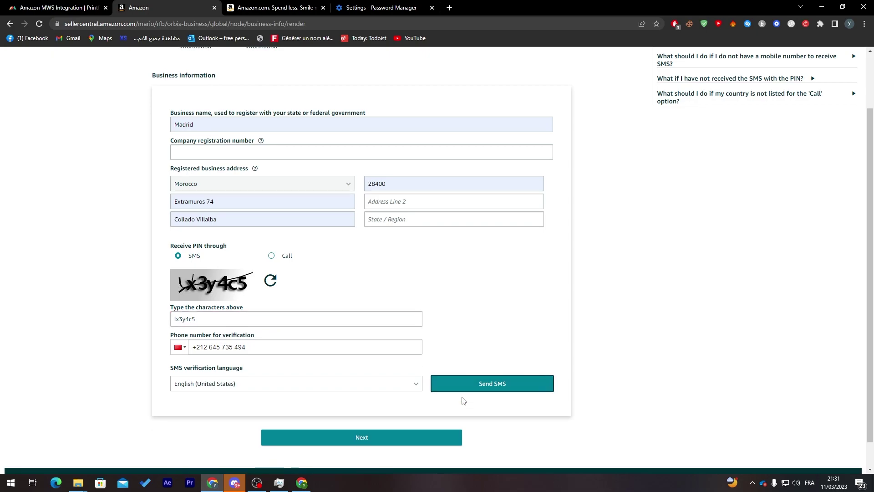
click(500, 386)
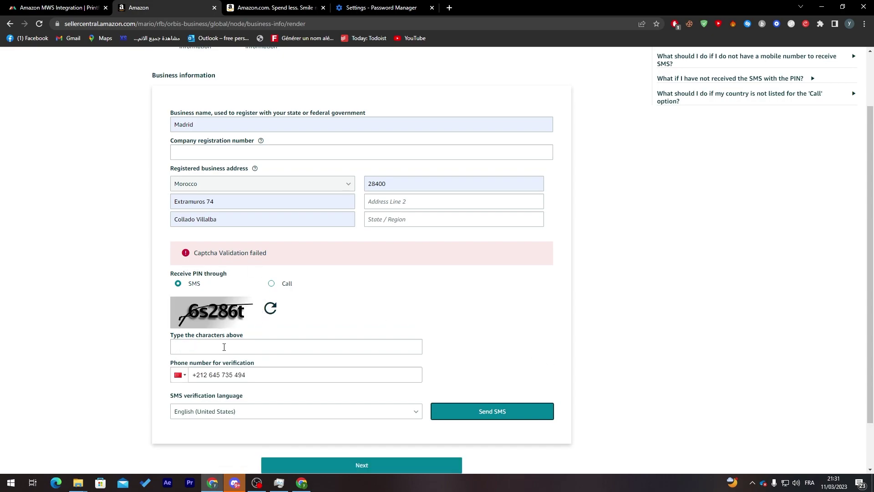
click(224, 347)
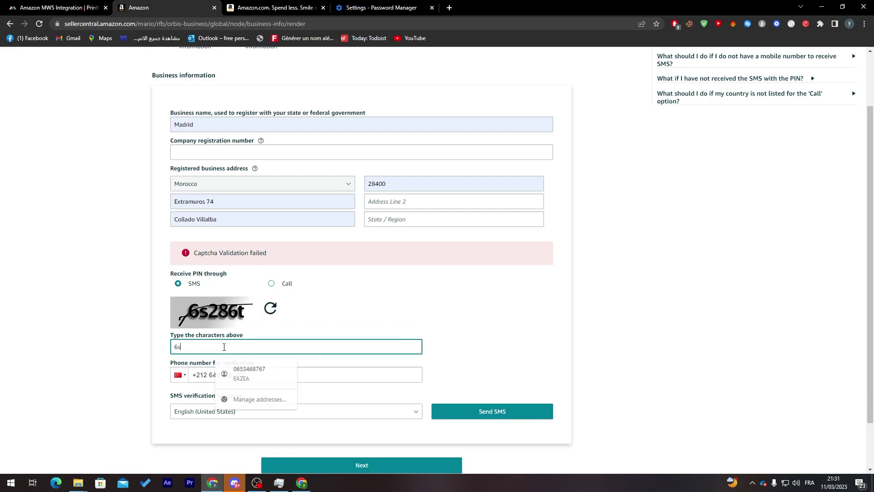
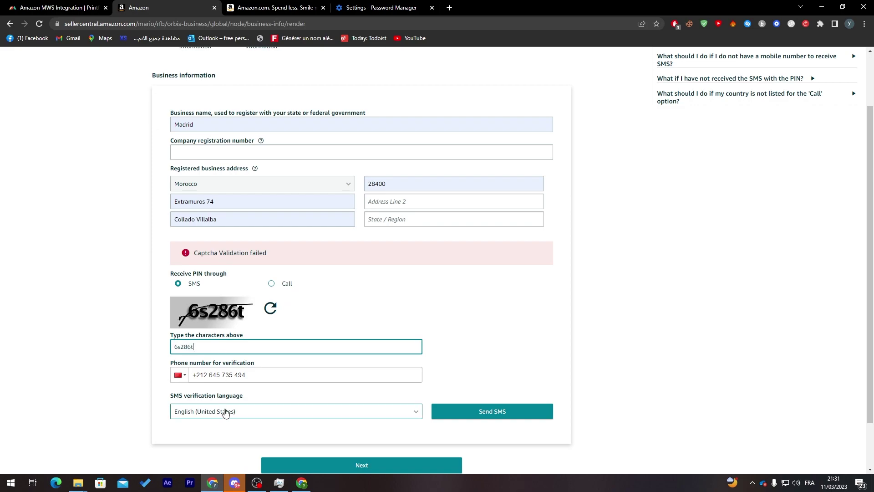
click(510, 414)
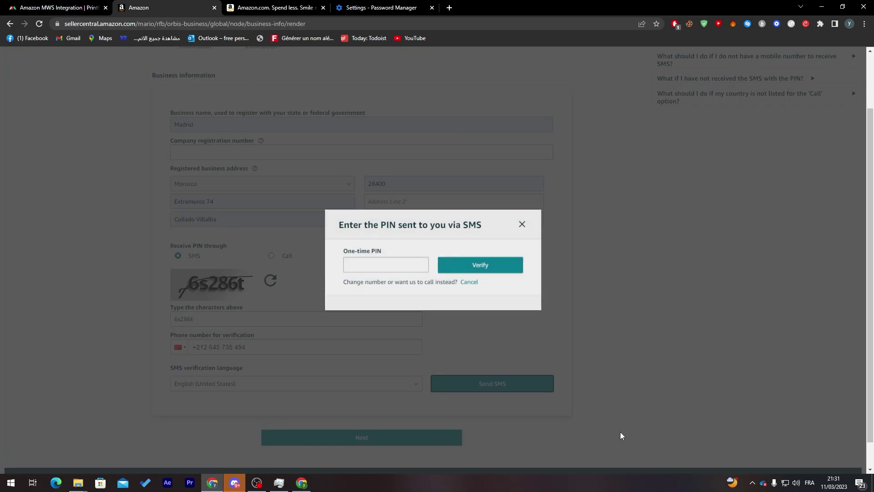
Submit the one-time PIN, which Amazon rejects as invalid, then dismiss the PIN prompt.
click(374, 269)
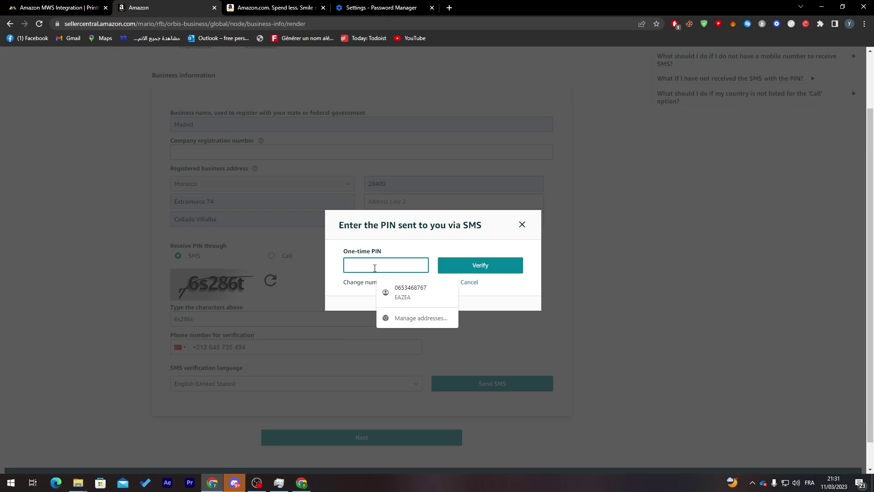
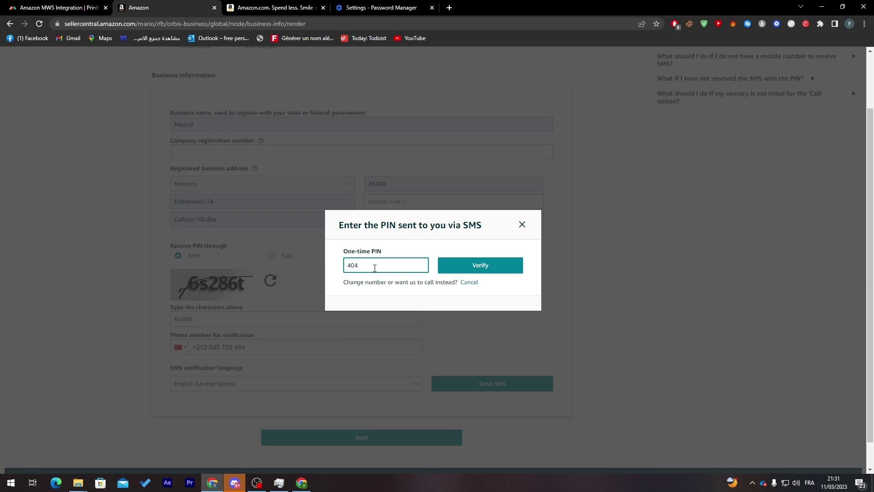
click(482, 269)
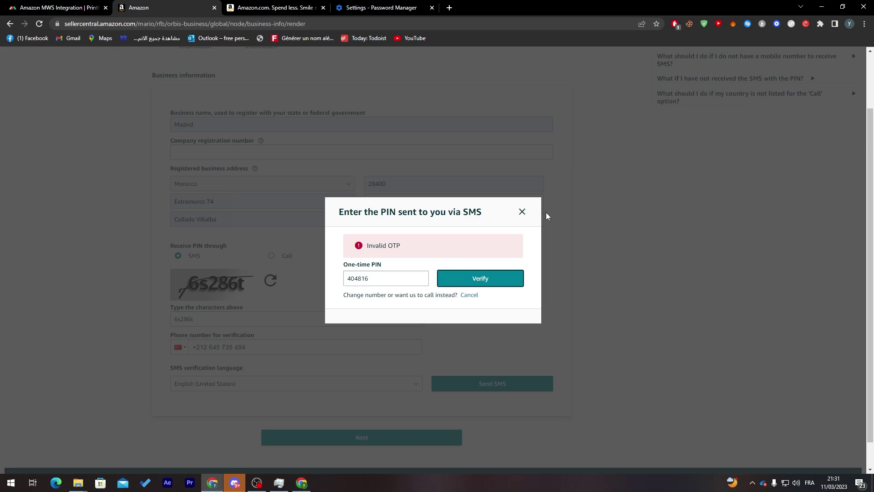
click(522, 212)
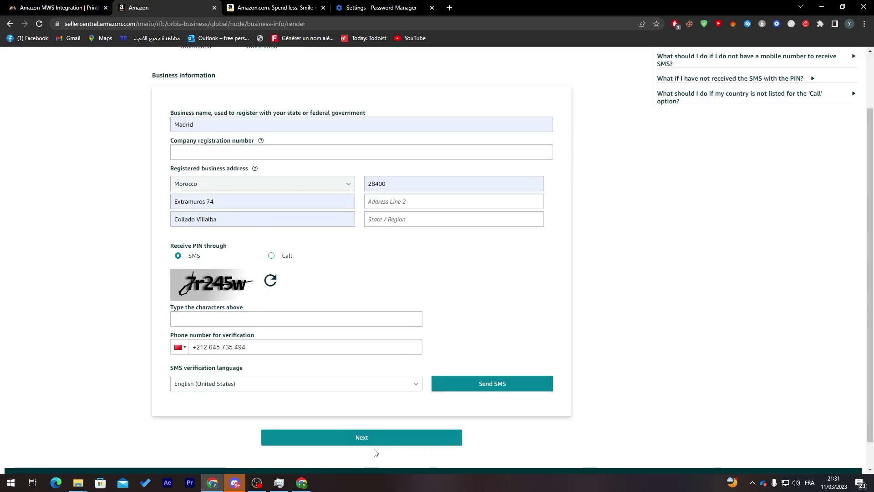
scroll(873, 249, up, 2)
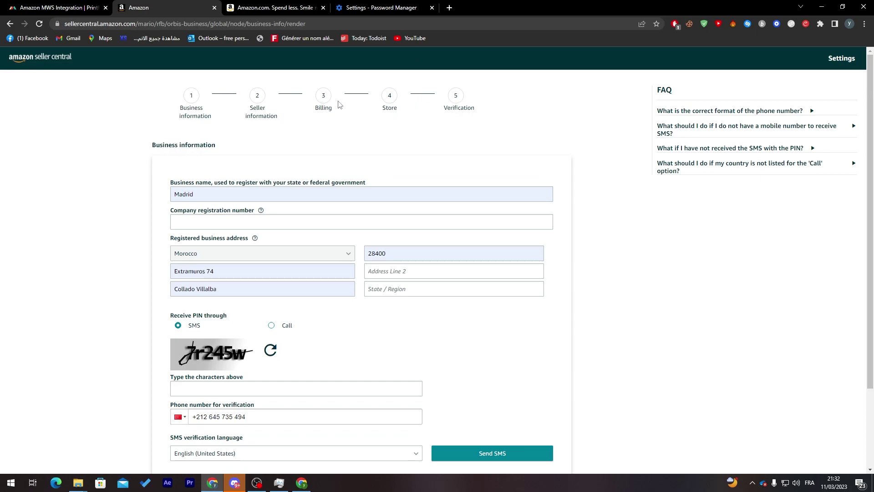
Return to Printful's Connect your Amazon store page and read the Amazon connection instructions.
click(63, 6)
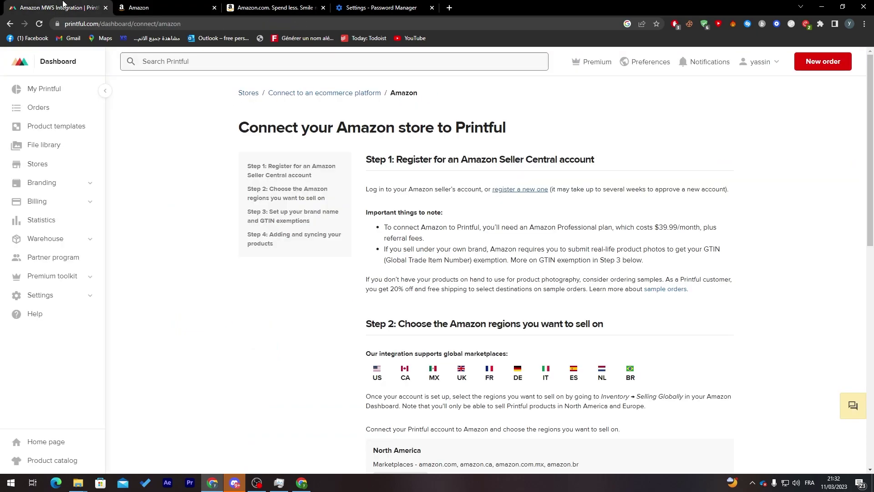
scroll(870, 205, down, 2)
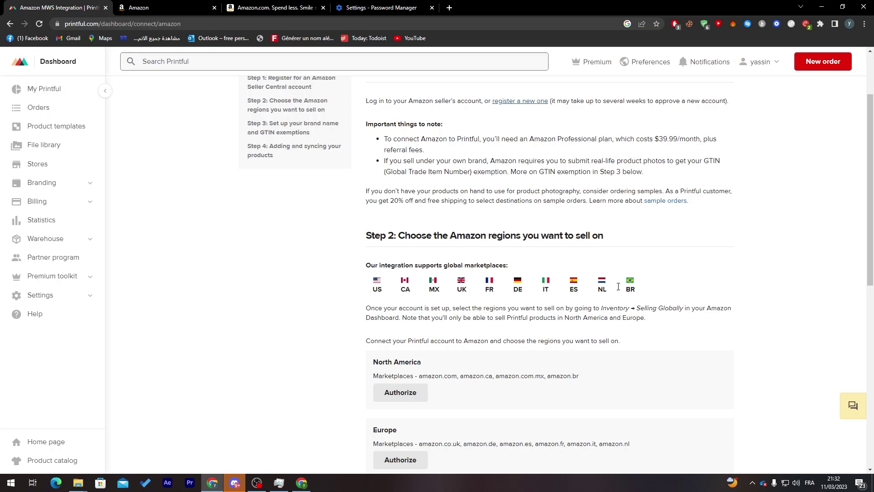
scroll(858, 317, down, 3)
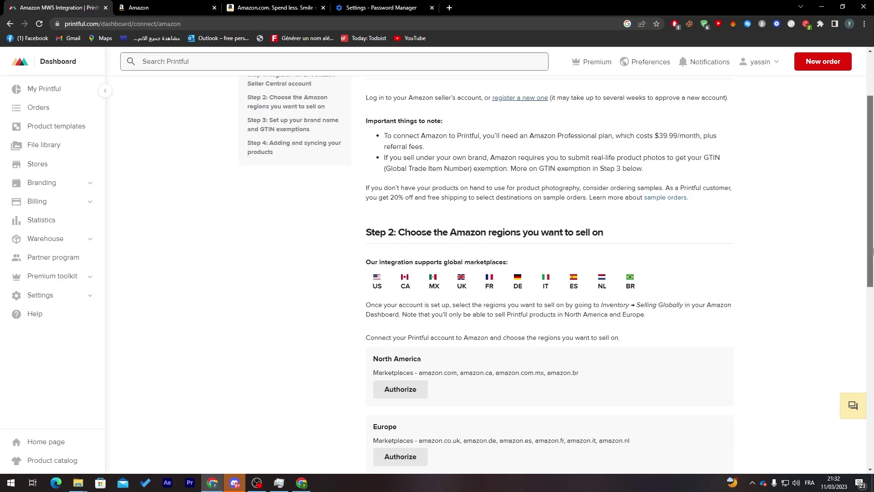
drag(378, 196, 526, 205)
click(404, 197)
click(535, 203)
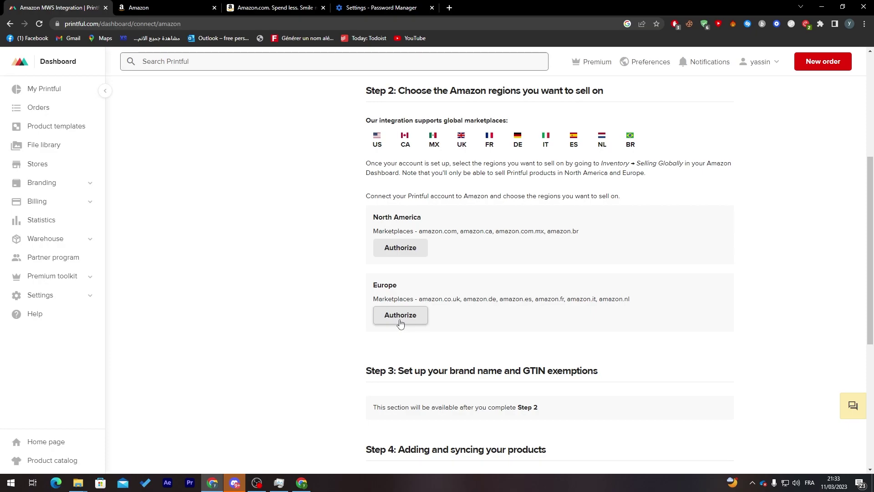
Review Step 2's North America and Europe Authorize boxes and the locked Step 3 notes.
scroll(864, 305, down, 2)
scroll(856, 314, down, 1)
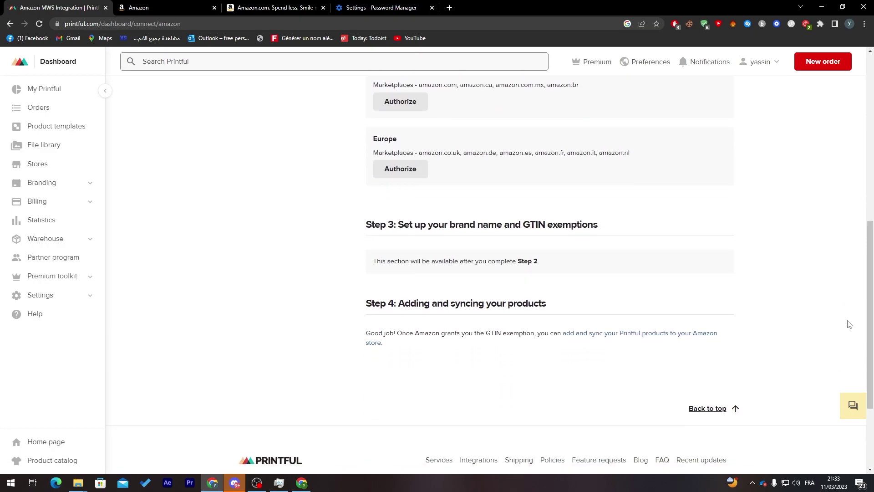
drag(398, 225, 593, 226)
click(581, 235)
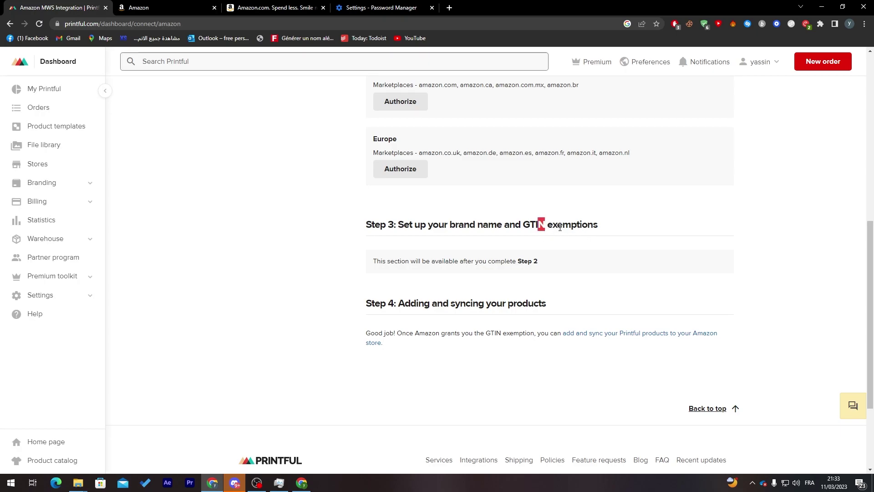
double_click(572, 225)
double_click(424, 267)
double_click(444, 269)
click(482, 269)
drag(870, 264, 872, 210)
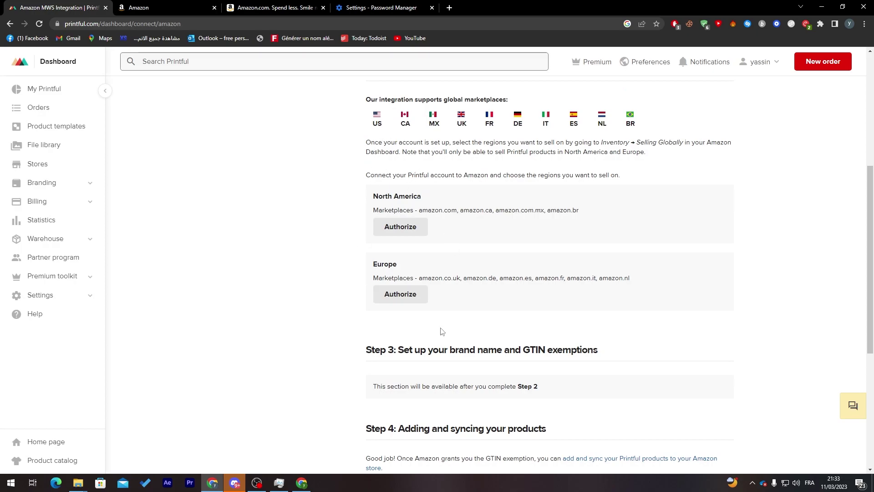
Open Europe's Authorize link in a new tab and submit the two-step verification code.
right_click(401, 295)
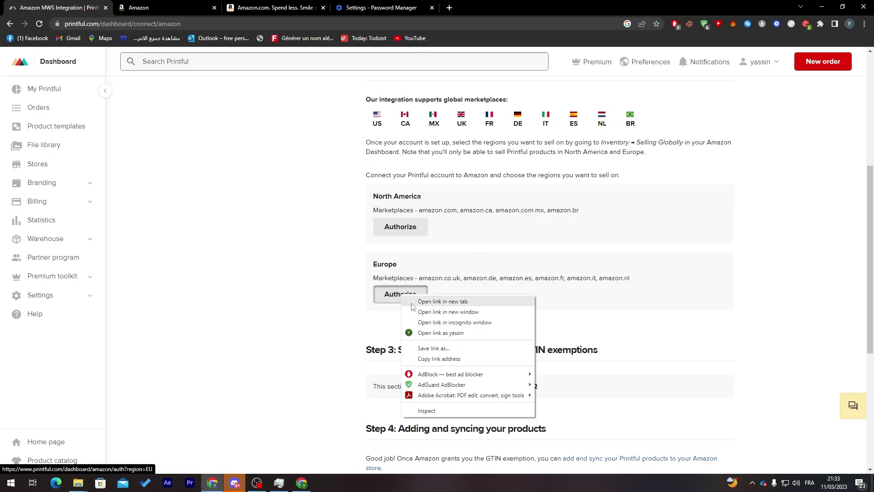
click(413, 302)
click(271, 9)
click(396, 8)
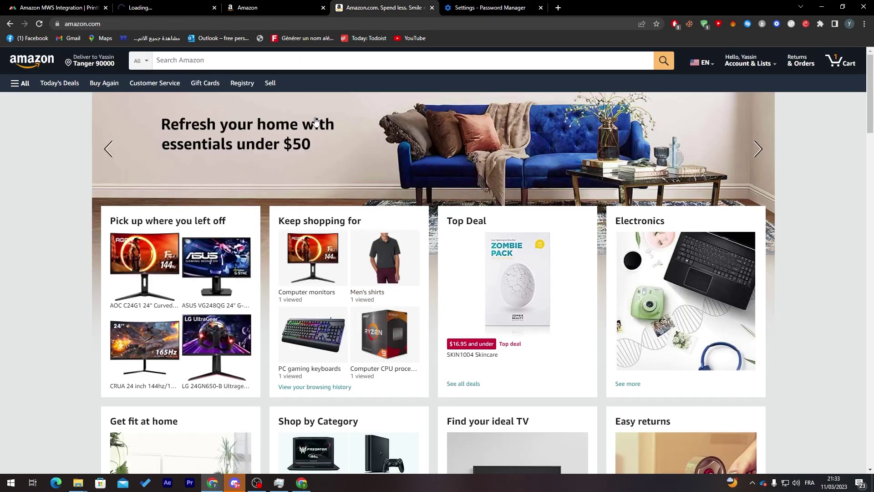
click(273, 7)
click(163, 7)
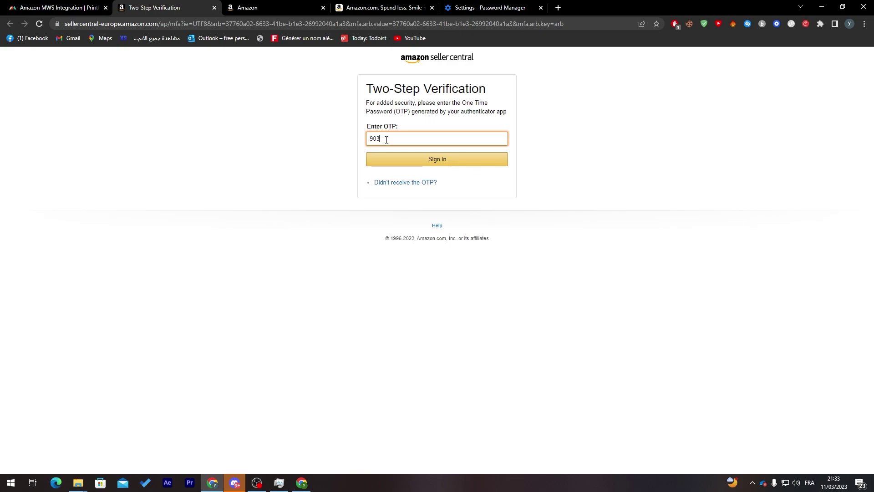
text(4)
key(Return)
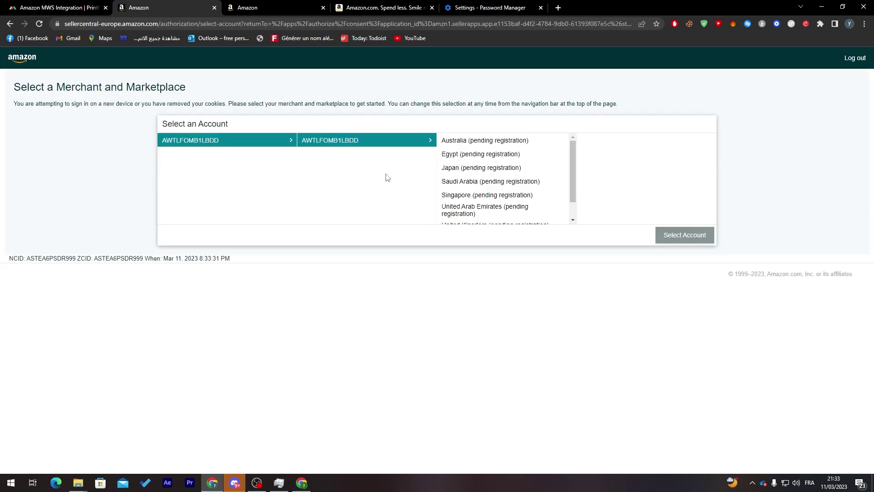
Choose the Australia (pending registration) marketplace and confirm it with Select Account.
click(517, 142)
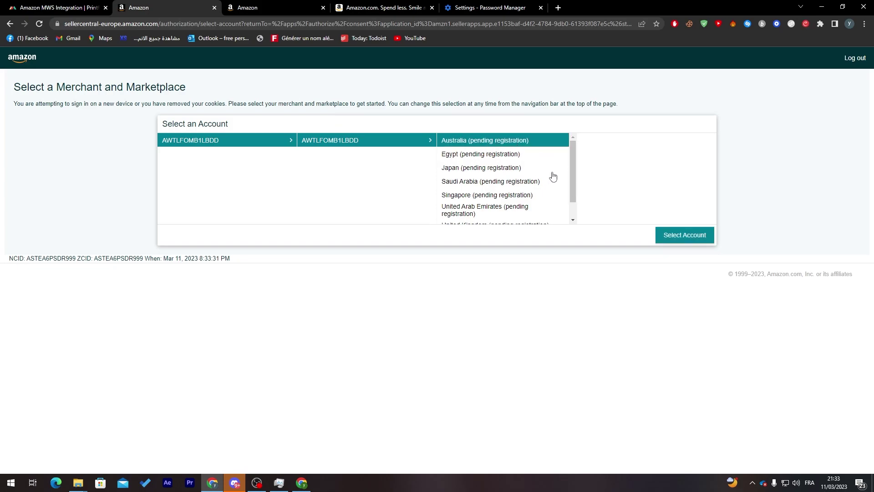
drag(573, 181, 576, 221)
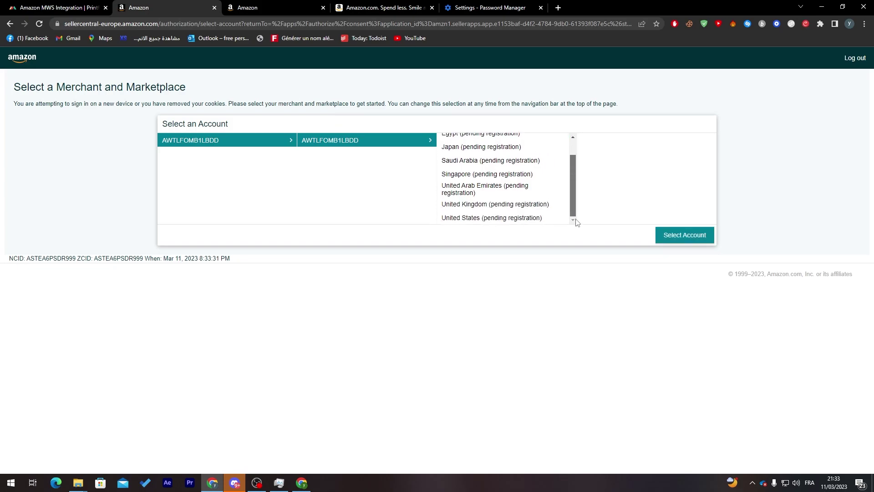
click(690, 244)
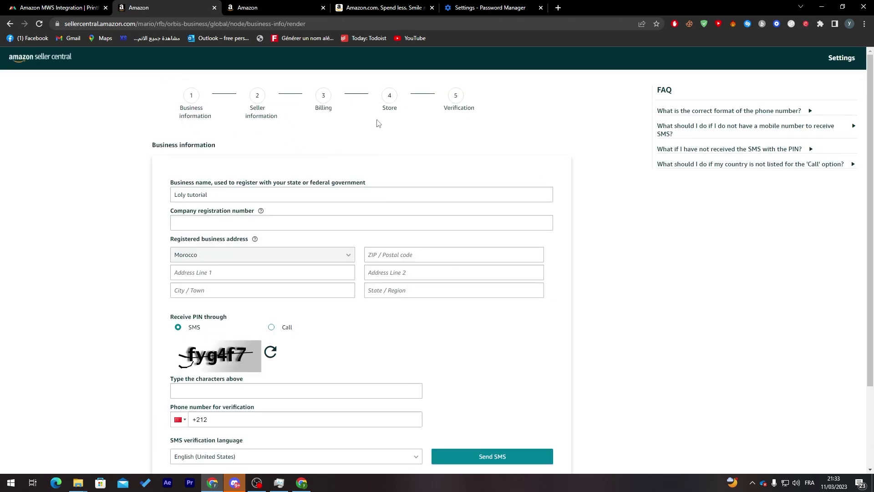
scroll(854, 302, down, 2)
scroll(521, 221, up, 3)
Switch to the Printful tab and scroll to Step 2's North America and Europe Authorize boxes.
click(64, 7)
scroll(635, 324, down, 4)
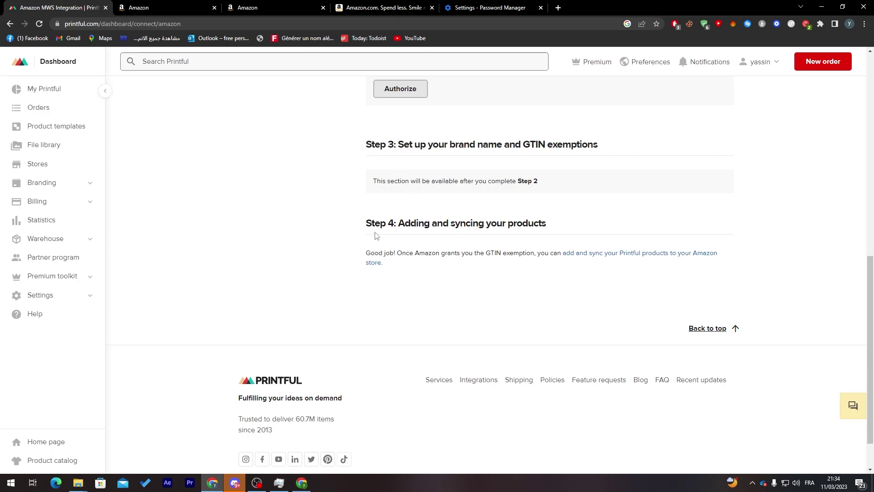
scroll(769, 187, up, 7)
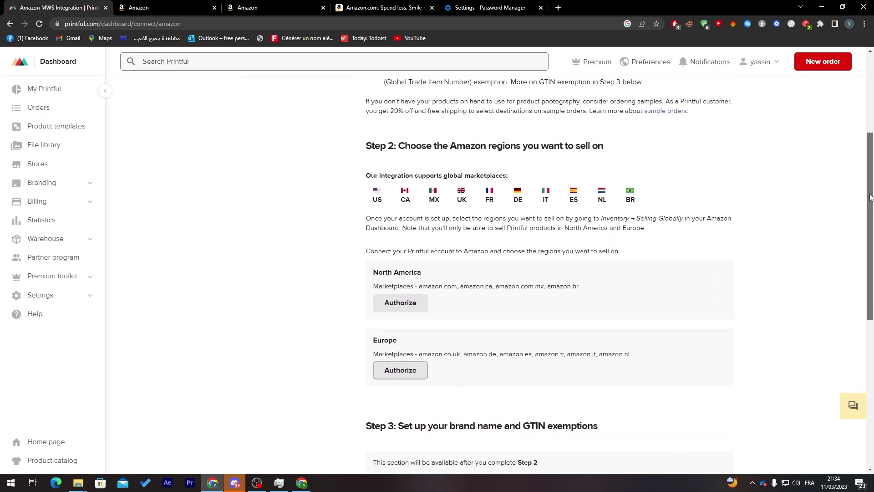